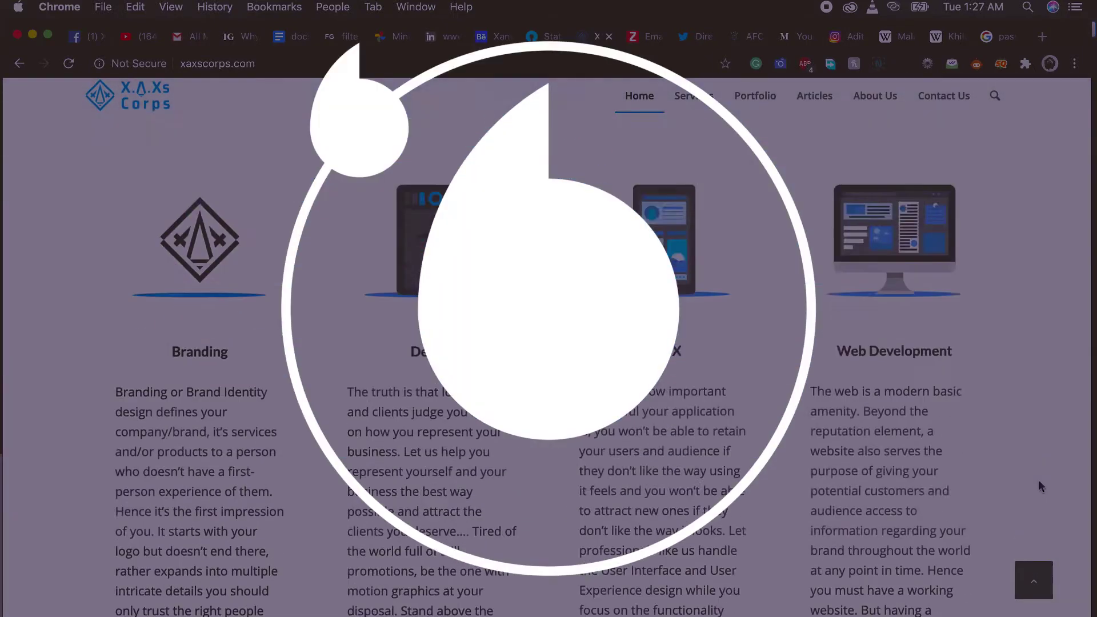
Step: Look through the X.A.Xs Corps website and the designer's YouTube, Behance, Instagram and Twenty20 profile pages
{"action": "scroll", "coordinate": [1040, 487], "scroll_direction": "down", "scroll_amount": 15}
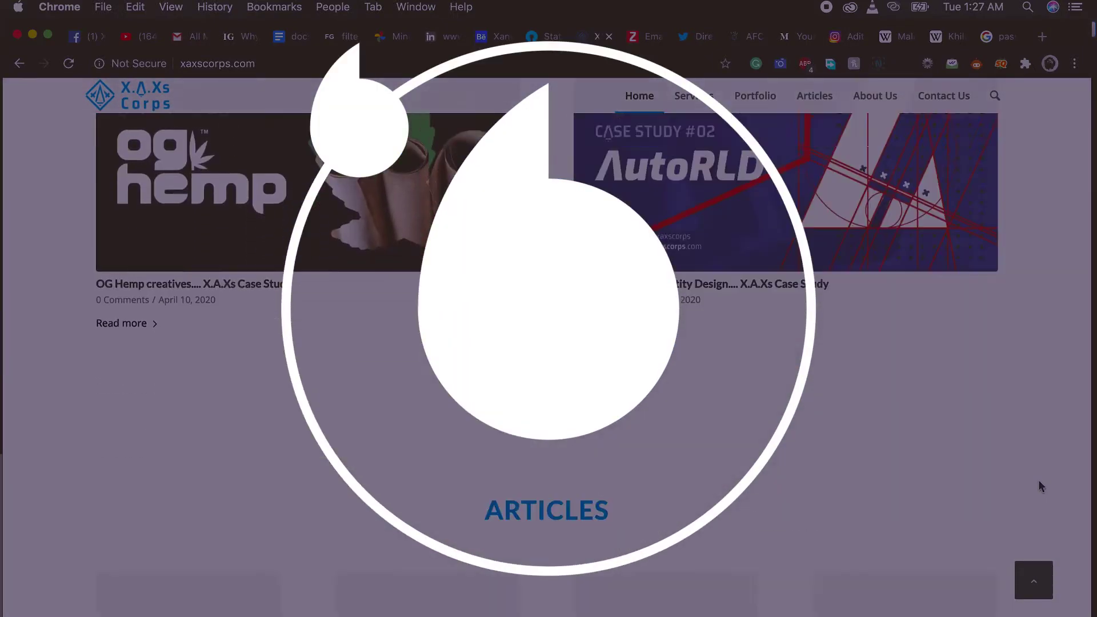
{"action": "scroll", "coordinate": [1039, 483], "scroll_direction": "down", "scroll_amount": 15}
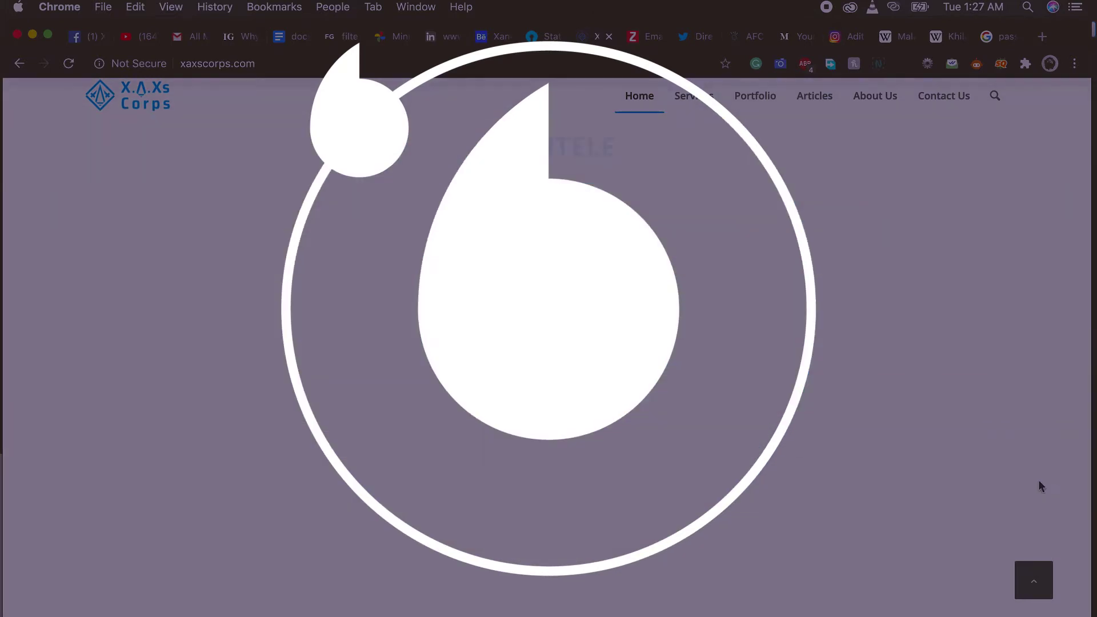
{"action": "scroll", "coordinate": [1040, 486], "scroll_direction": "down", "scroll_amount": 15}
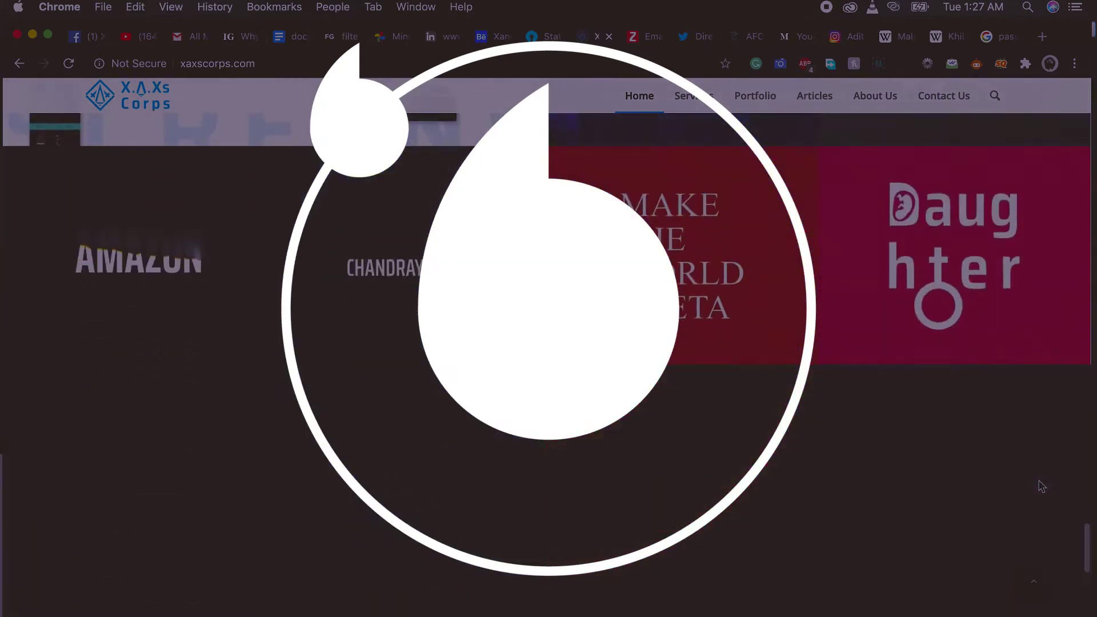
{"action": "scroll", "coordinate": [1039, 486], "scroll_direction": "down", "scroll_amount": 10}
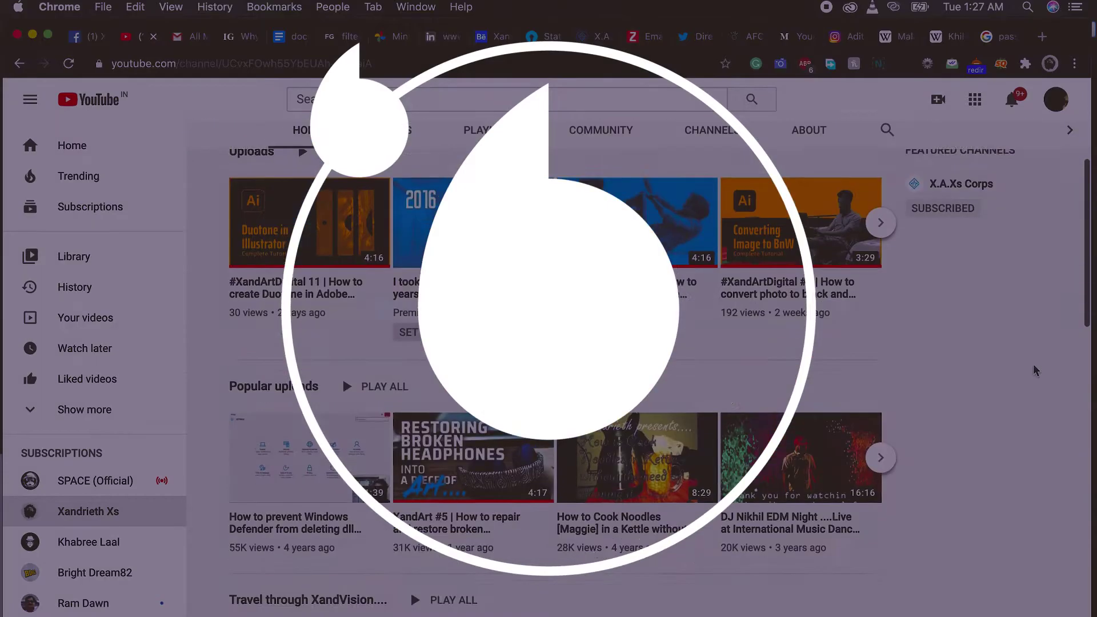
{"action": "scroll", "coordinate": [1056, 392], "scroll_direction": "down", "scroll_amount": 15}
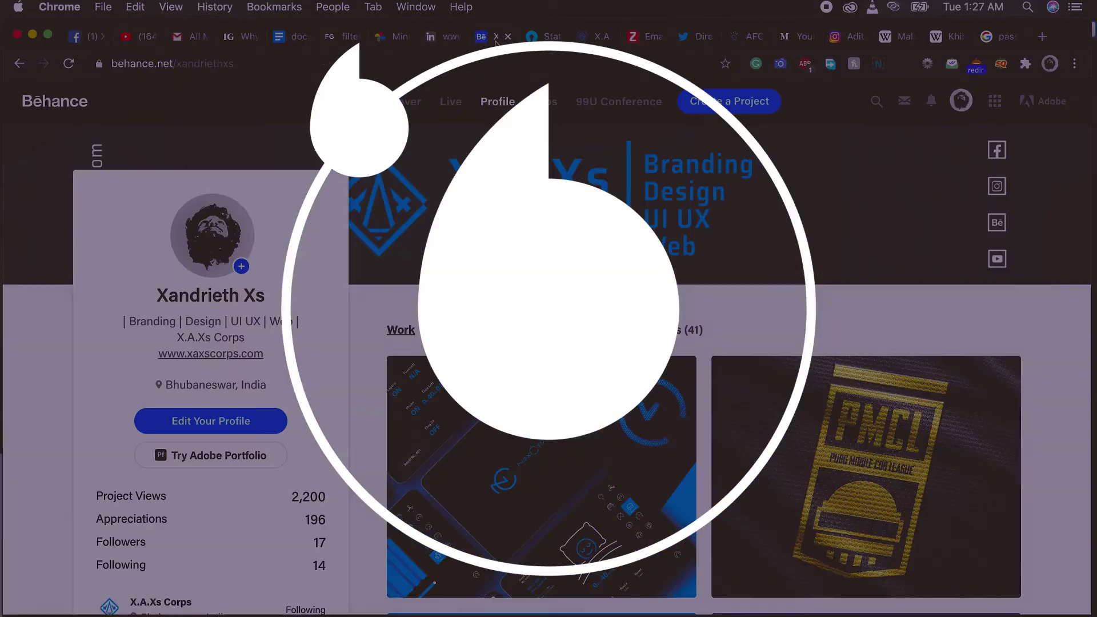
{"action": "scroll", "coordinate": [351, 244], "scroll_direction": "down", "scroll_amount": 10}
{"action": "scroll", "coordinate": [351, 240], "scroll_direction": "down", "scroll_amount": 15}
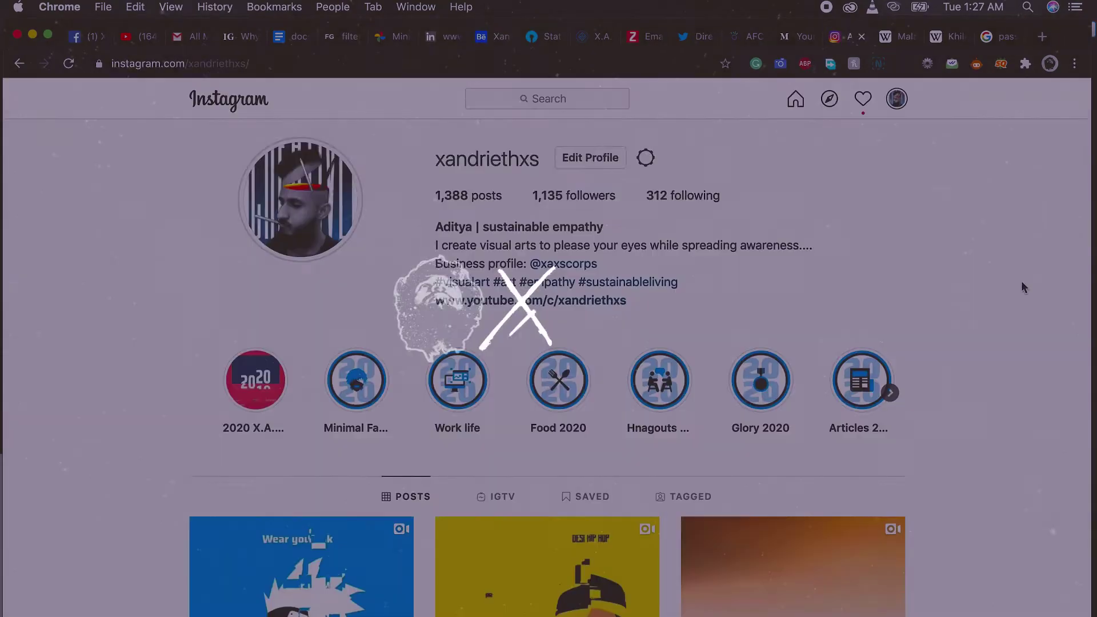
{"action": "scroll", "coordinate": [1022, 283], "scroll_direction": "down", "scroll_amount": 20}
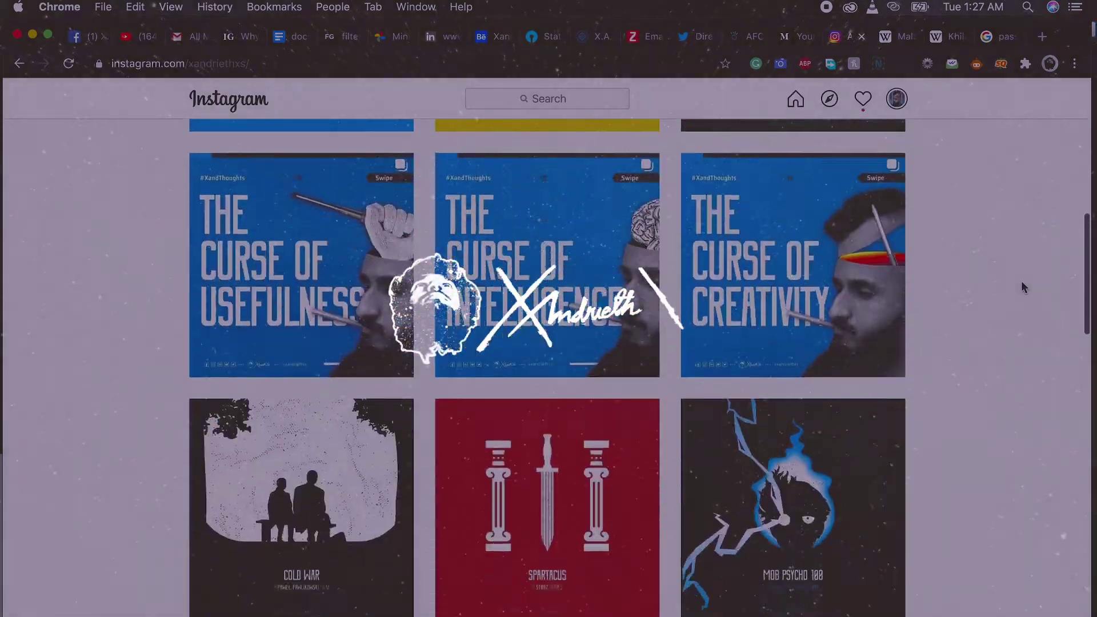
{"action": "scroll", "coordinate": [1021, 286], "scroll_direction": "down", "scroll_amount": 5}
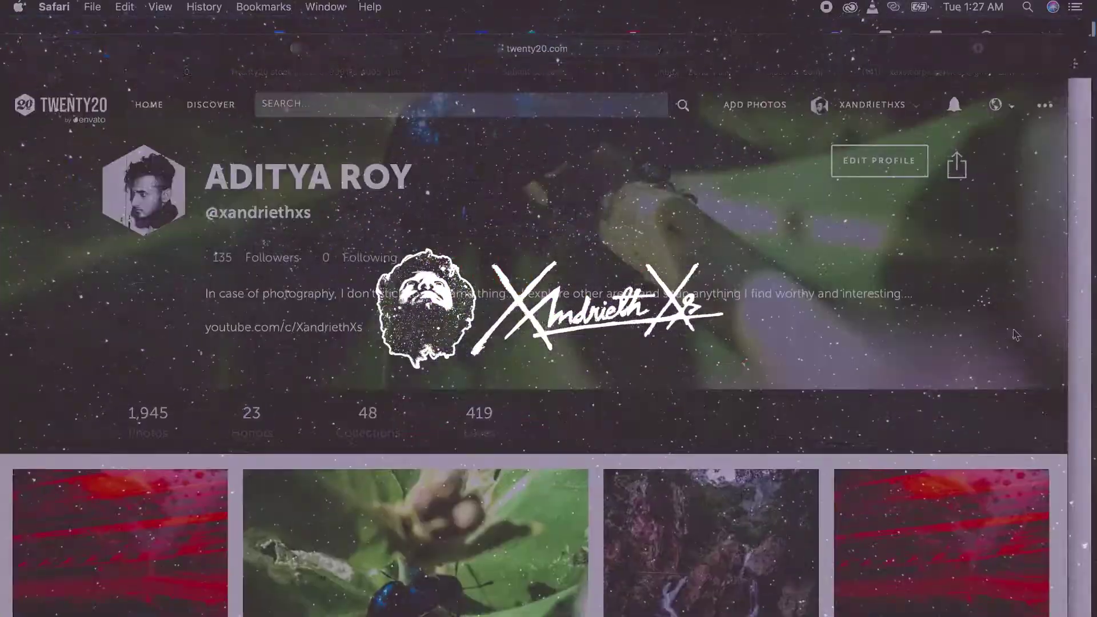
{"action": "scroll", "coordinate": [1021, 404], "scroll_direction": "down", "scroll_amount": 10}
{"action": "scroll", "coordinate": [1021, 404], "scroll_direction": "down", "scroll_amount": 10}
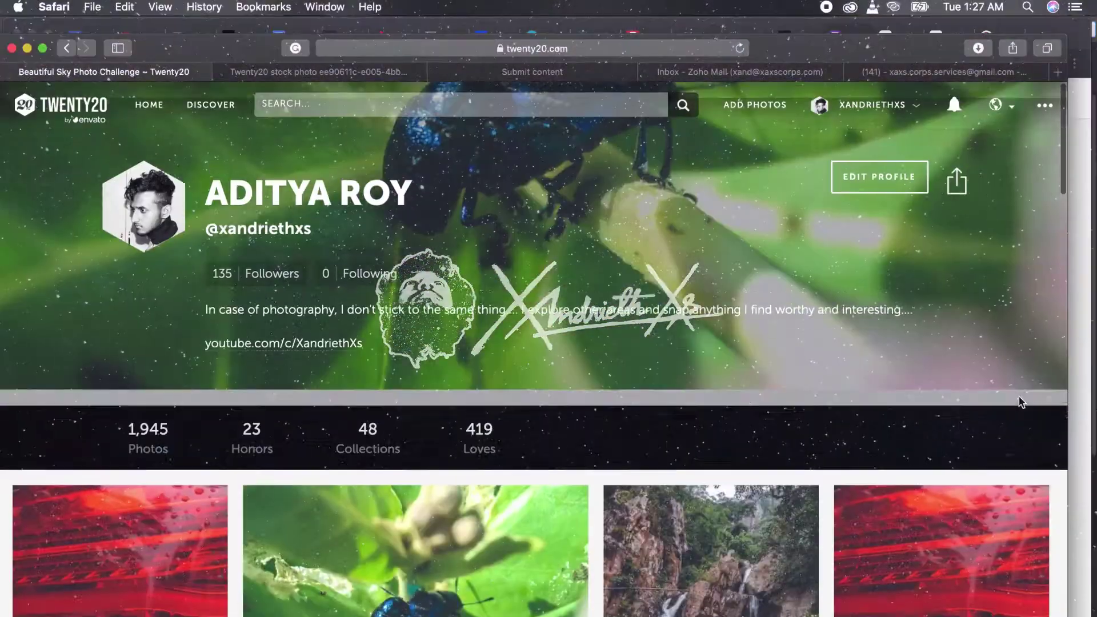
{"action": "key", "text": "ctrl+Up"}
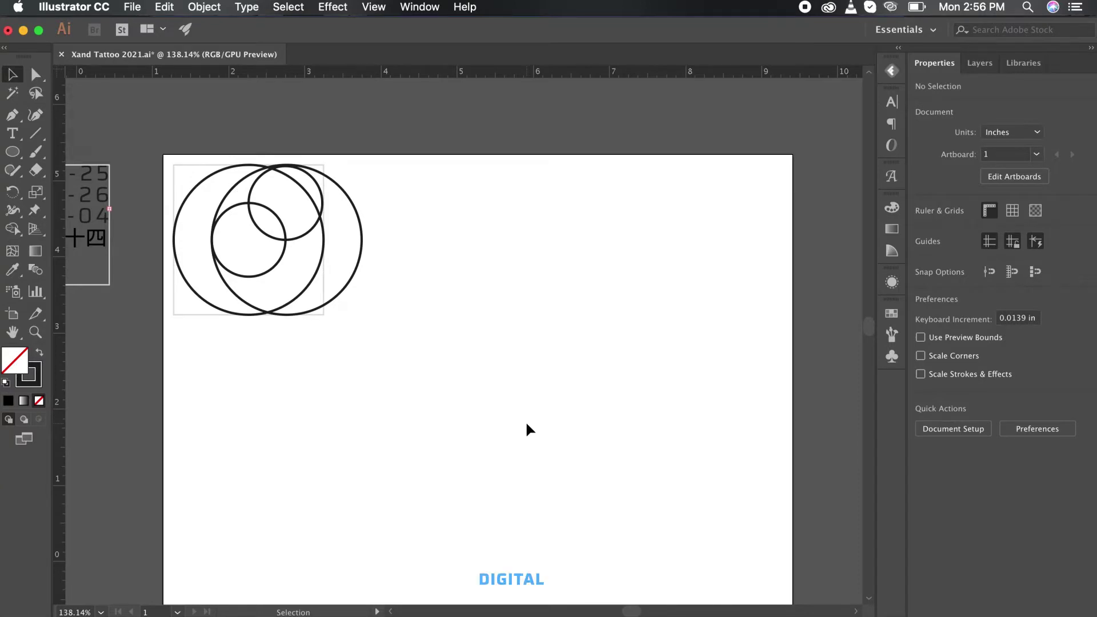
Step: Examine the construction of overlapping large and small circles near the artboard's upper-left corner
{"action": "scroll", "coordinate": [530, 429], "scroll_direction": "up", "scroll_amount": 5}
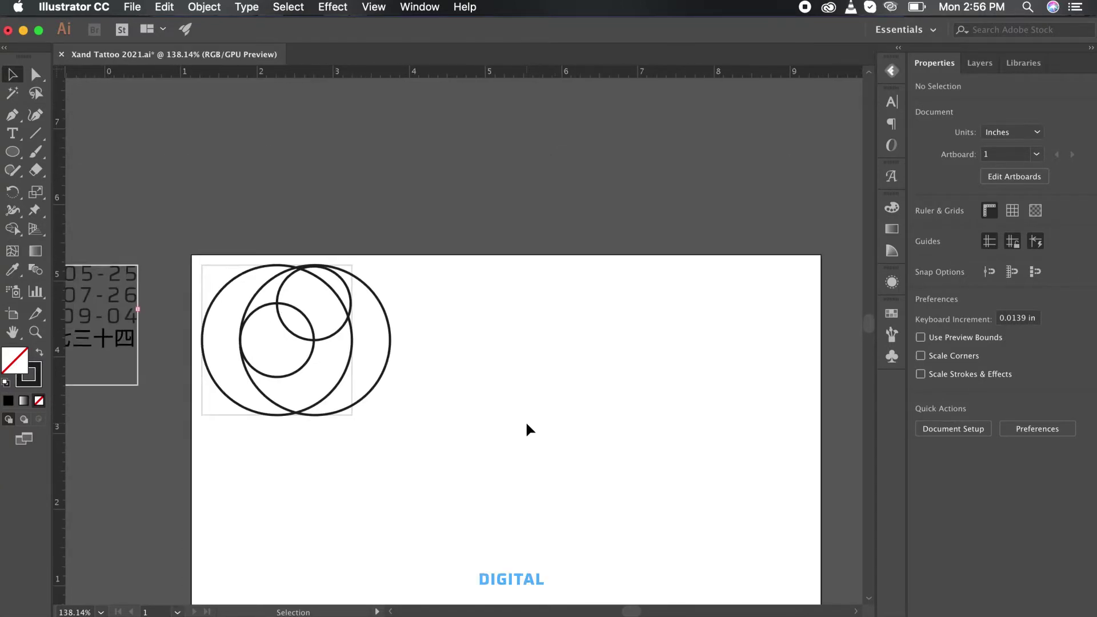
{"action": "scroll", "coordinate": [527, 424], "scroll_direction": "left", "scroll_amount": 3}
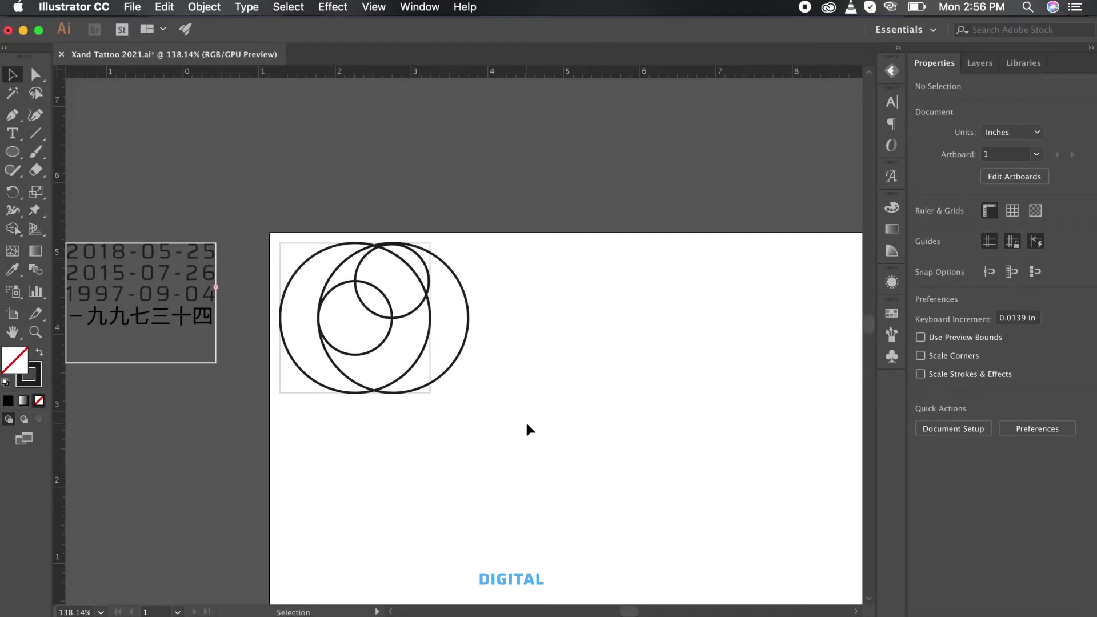
{"action": "scroll", "coordinate": [527, 424], "scroll_direction": "up", "scroll_amount": 1}
{"action": "scroll", "coordinate": [530, 429], "scroll_direction": "up", "scroll_amount": 4}
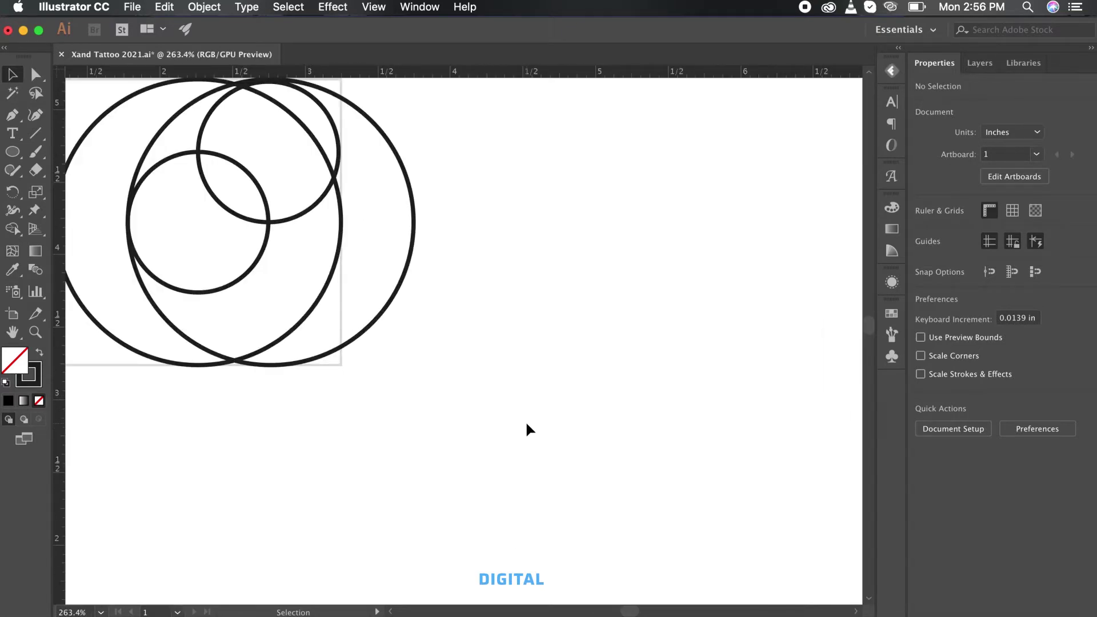
{"action": "scroll", "coordinate": [530, 429], "scroll_direction": "right", "scroll_amount": 3}
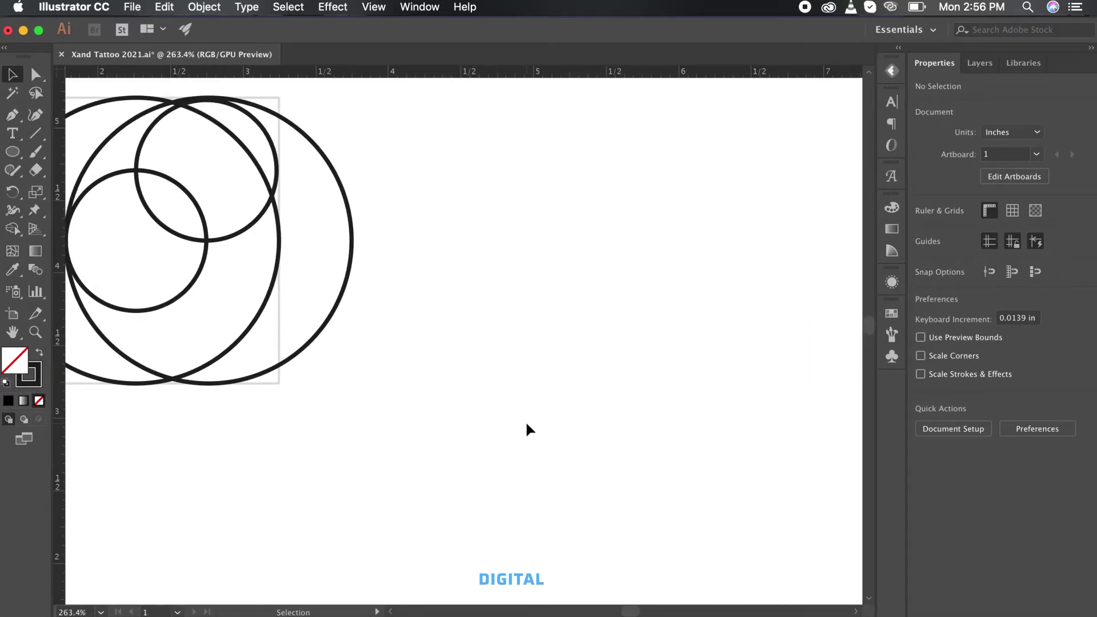
{"action": "scroll", "coordinate": [528, 426], "scroll_direction": "down", "scroll_amount": 4}
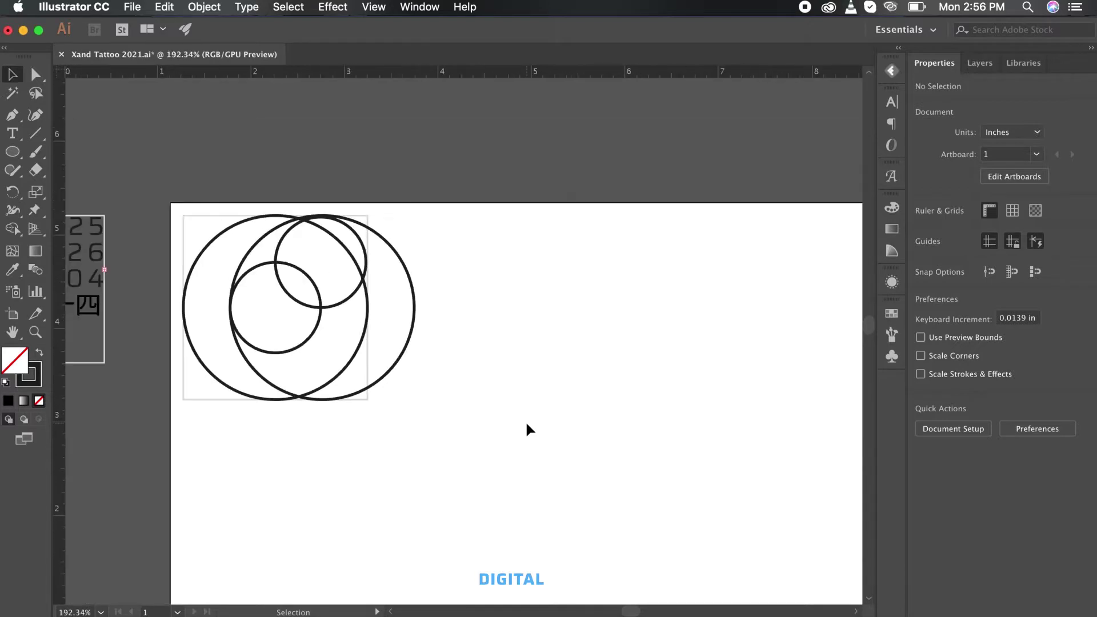
{"action": "scroll", "coordinate": [529, 426], "scroll_direction": "up", "scroll_amount": 2}
{"action": "scroll", "coordinate": [530, 429], "scroll_direction": "right", "scroll_amount": 2}
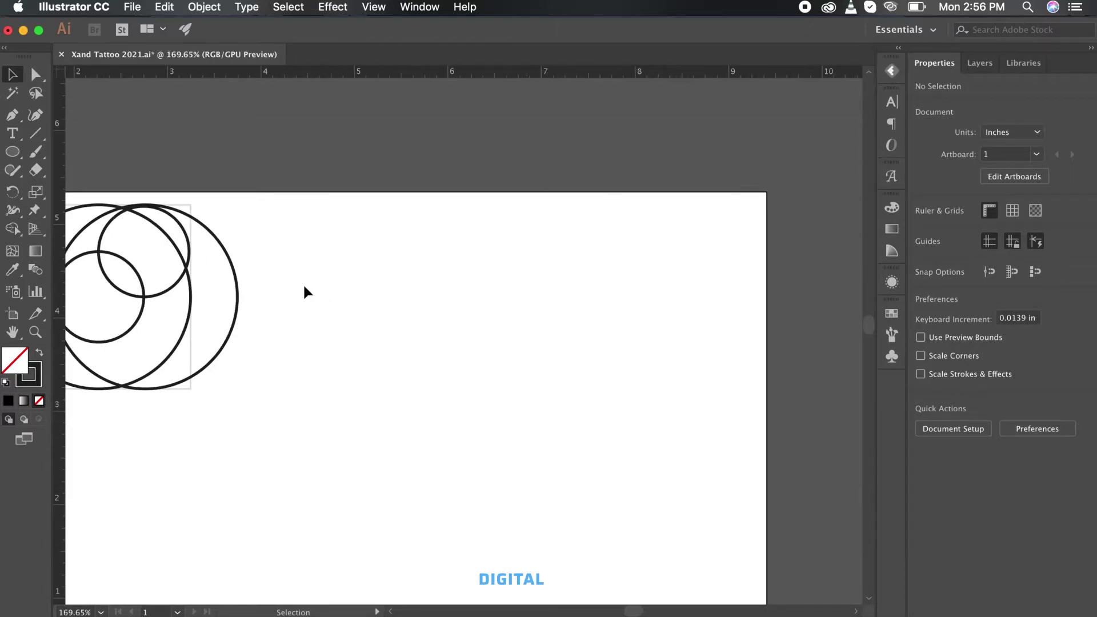
Step: Copy the rightmost large circle horizontally to the empty right side of the artboard, centred at X 7.024 in
{"action": "scroll", "coordinate": [304, 292], "scroll_direction": "left", "scroll_amount": 3}
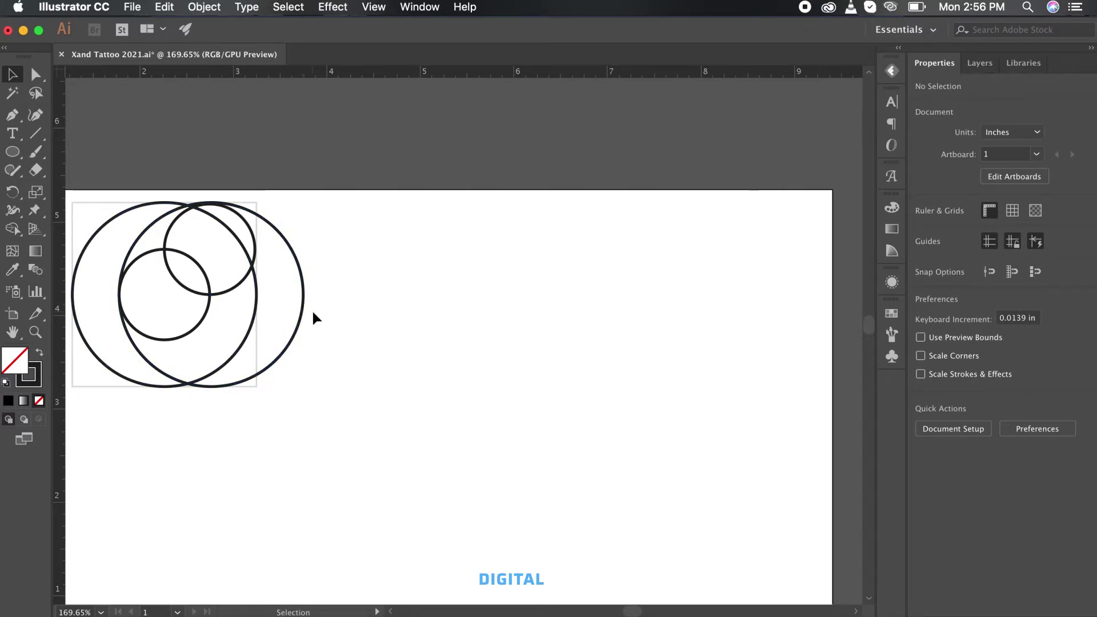
{"action": "left_click", "coordinate": [304, 313]}
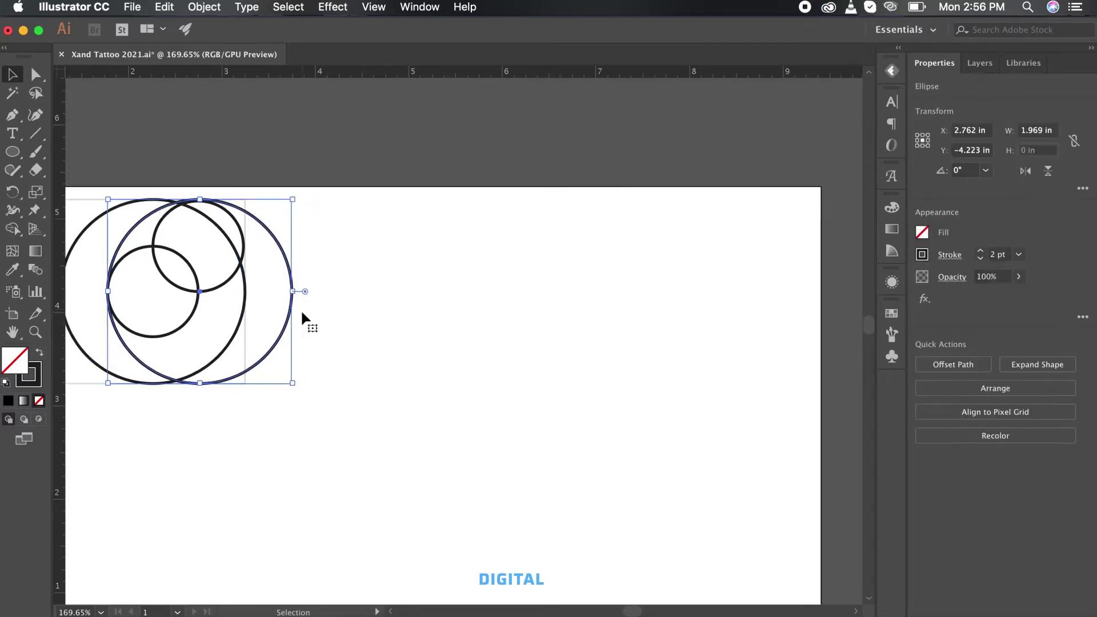
{"action": "scroll", "coordinate": [79, 245], "scroll_direction": "right", "scroll_amount": 5}
{"action": "scroll", "coordinate": [197, 254], "scroll_direction": "left", "scroll_amount": 1}
{"action": "scroll", "coordinate": [197, 253], "scroll_direction": "left", "scroll_amount": 1}
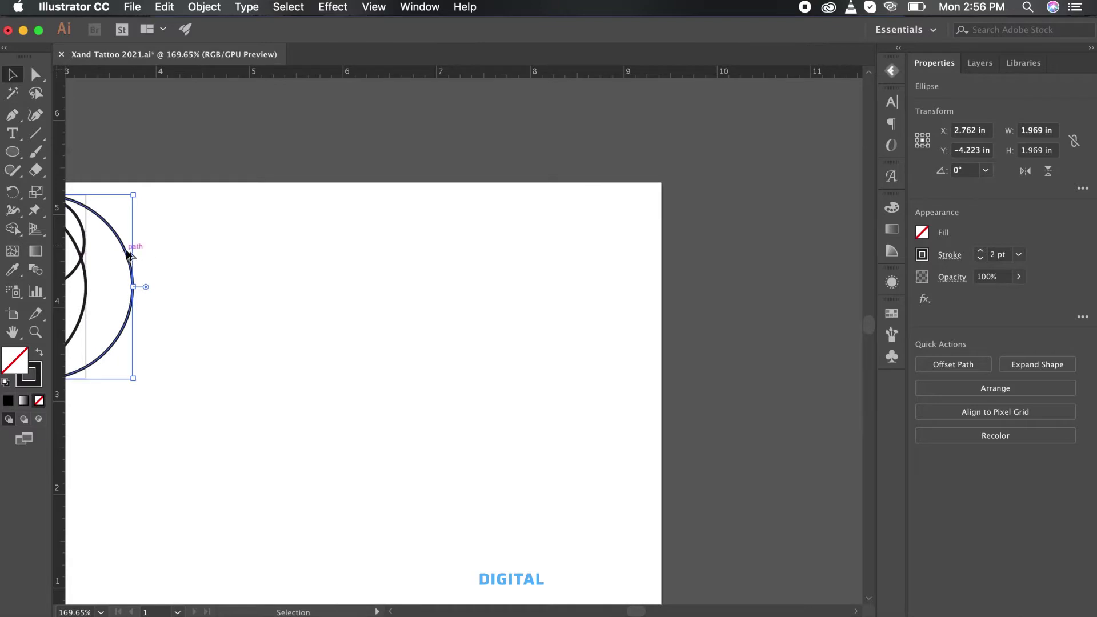
{"action": "left_click_drag", "start_coordinate": [129, 254], "coordinate": [525, 254]}
{"action": "scroll", "coordinate": [524, 257], "scroll_direction": "right", "scroll_amount": 4}
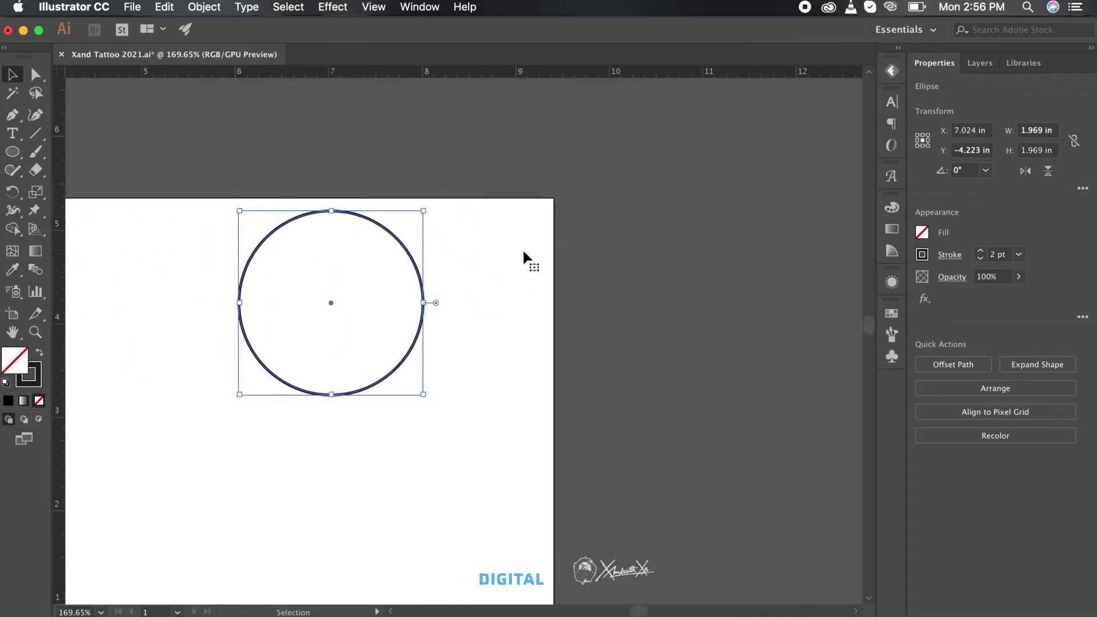
Step: Create a 0.984 in copy of the large circle and centre it inside the large circle
{"action": "scroll", "coordinate": [526, 259], "scroll_direction": "up", "scroll_amount": 2}
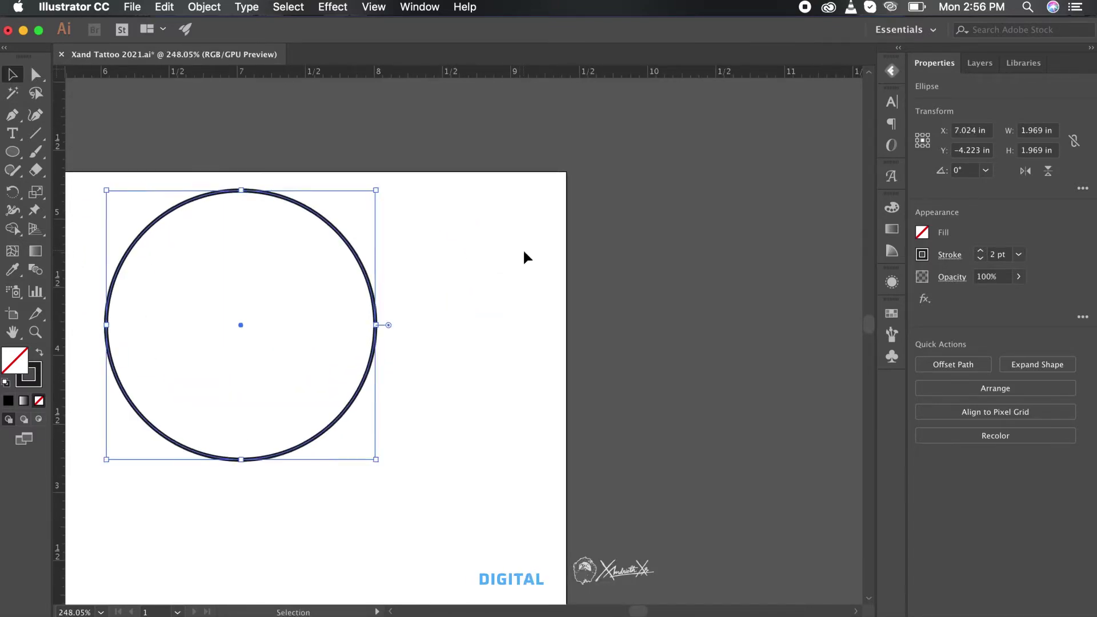
{"action": "scroll", "coordinate": [526, 252], "scroll_direction": "left", "scroll_amount": 3}
{"action": "left_click_drag", "start_coordinate": [455, 455], "coordinate": [327, 561]}
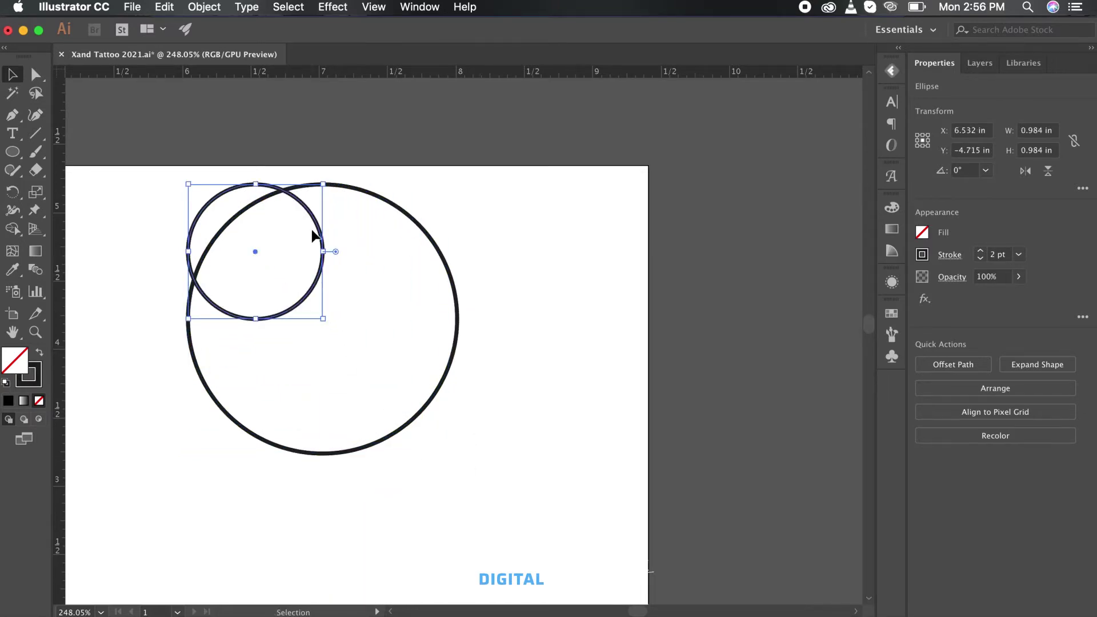
{"action": "left_click_drag", "start_coordinate": [317, 228], "coordinate": [406, 279]}
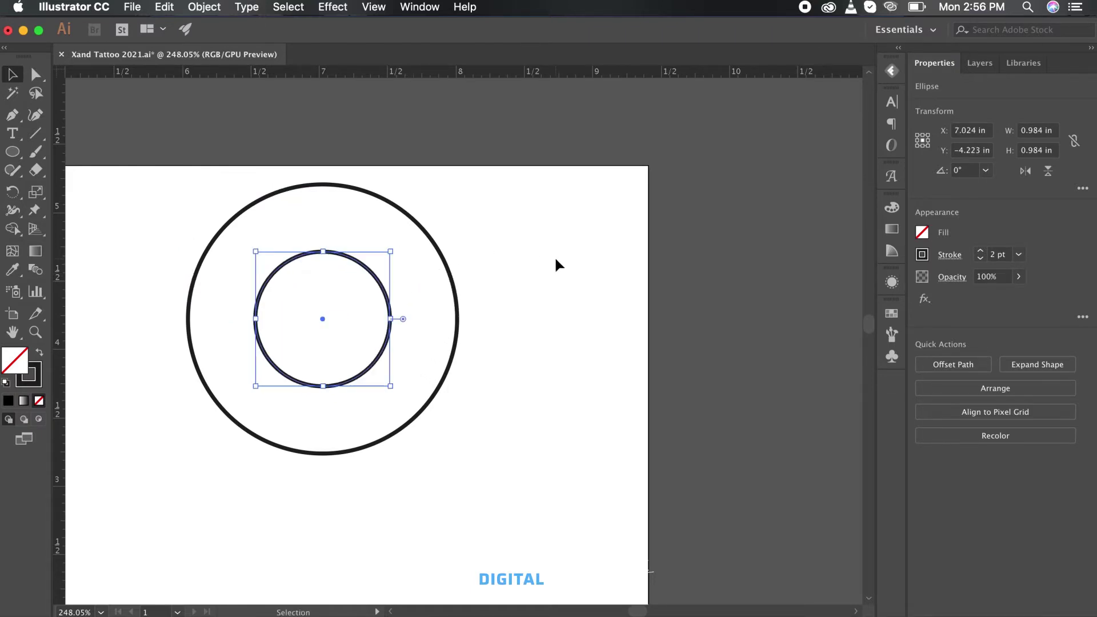
Step: Copy the large circle about 0.49 in to the right, and the small circle about 0.49 in right and up
{"action": "left_click", "coordinate": [447, 267]}
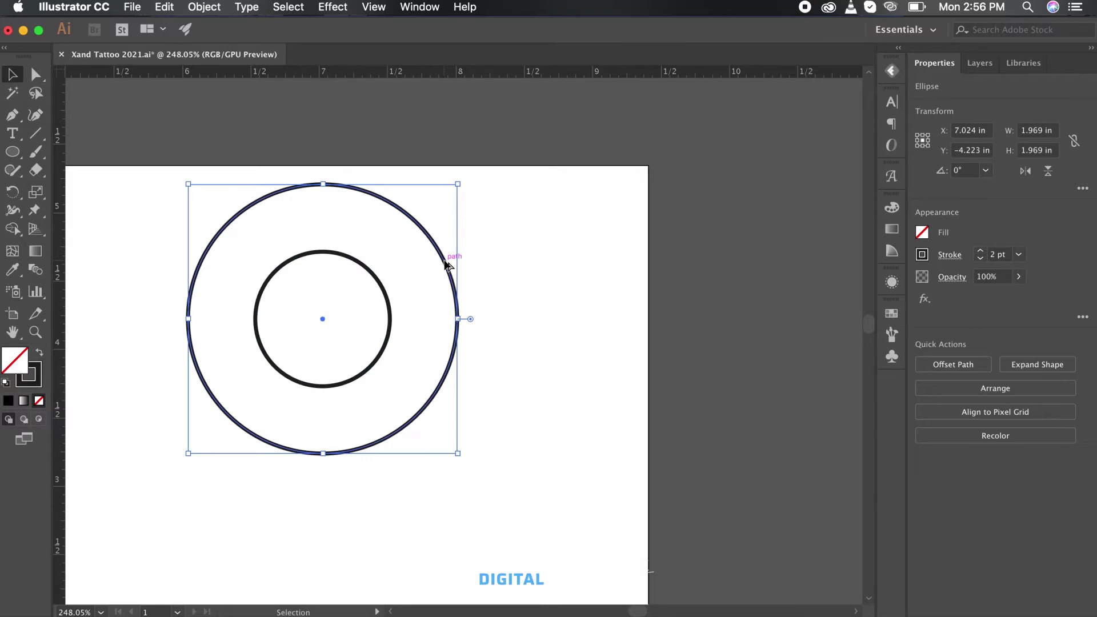
{"action": "left_click_drag", "start_coordinate": [447, 266], "coordinate": [513, 268]}
{"action": "left_click", "coordinate": [592, 286]}
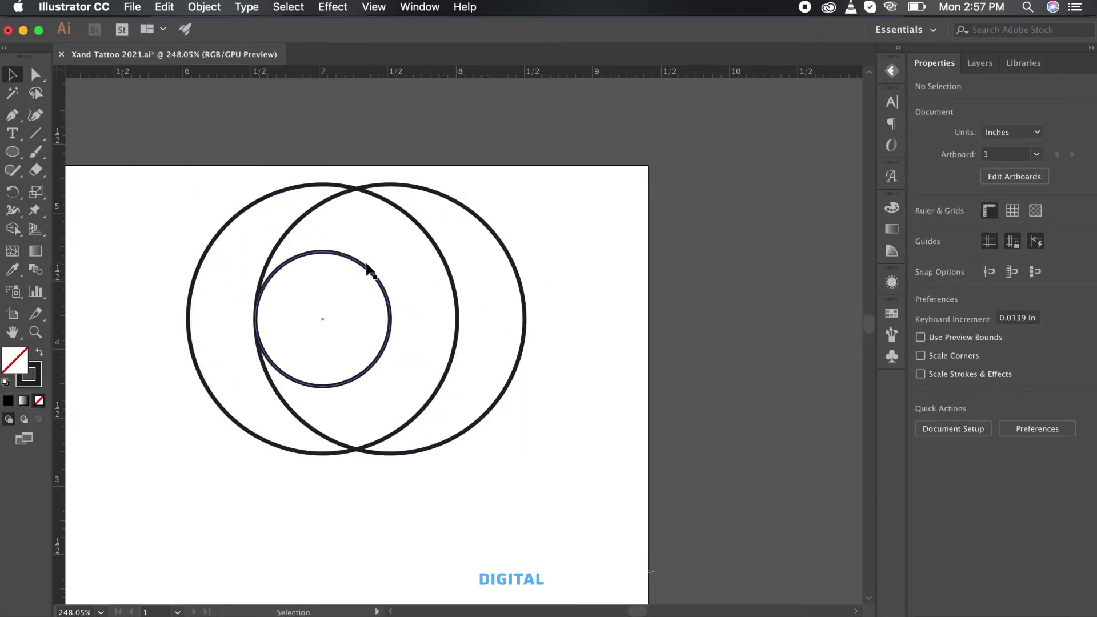
{"action": "left_click_drag", "start_coordinate": [365, 268], "coordinate": [433, 205]}
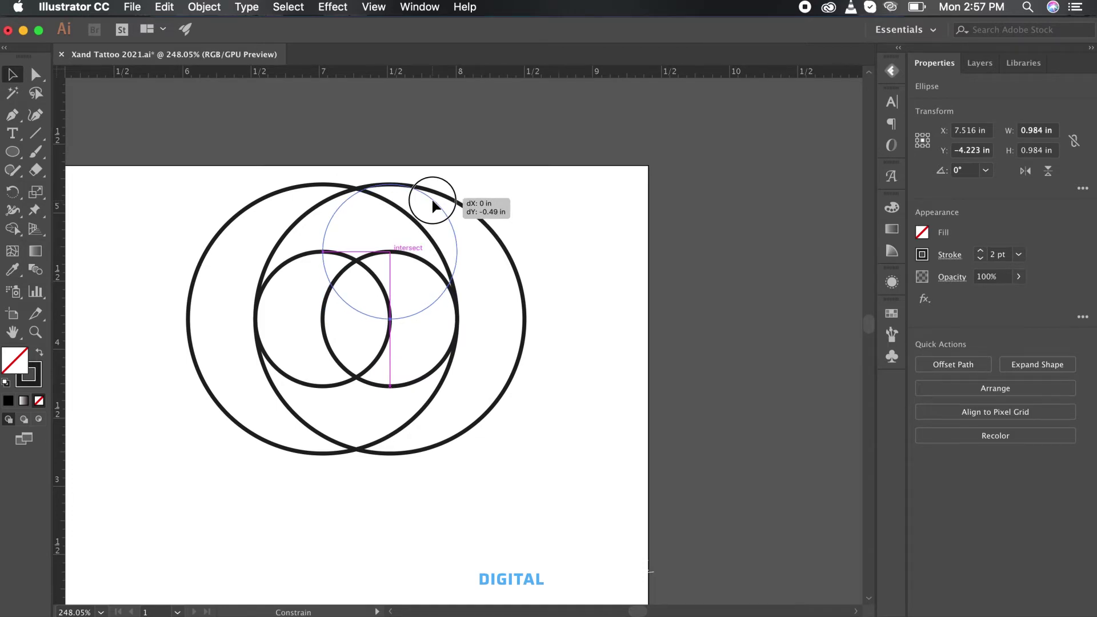
{"action": "left_click_drag", "start_coordinate": [434, 204], "coordinate": [434, 205]}
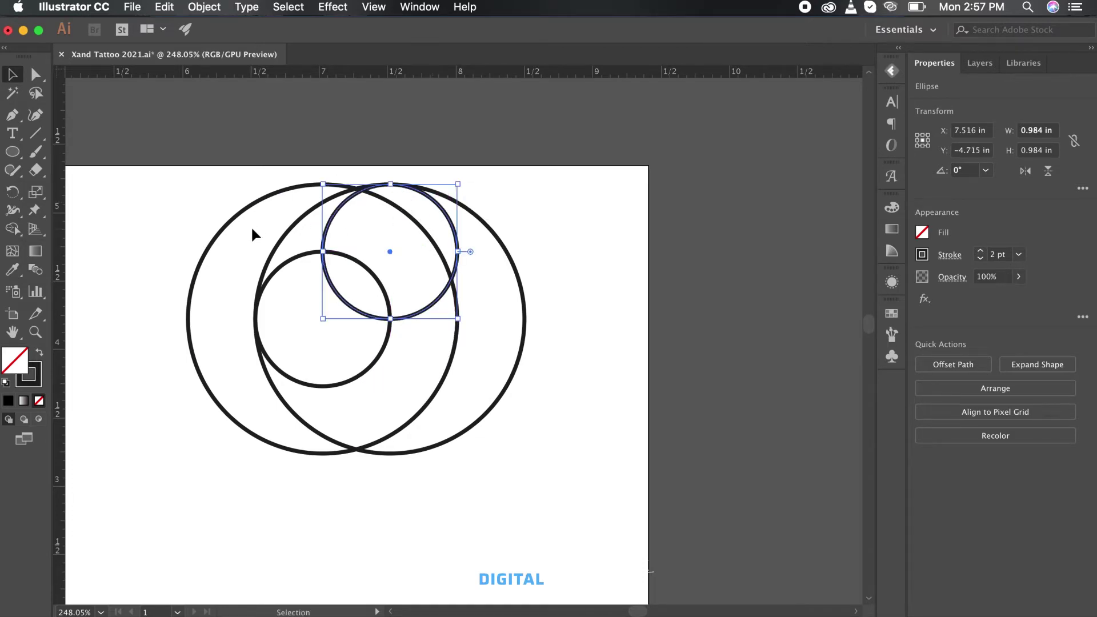
Step: Using Shape Builder on the right large circle and both small circles, merge the upper-left region, the lens overlap and the lower small circle
{"action": "left_click_drag", "start_coordinate": [356, 291], "coordinate": [368, 296]}
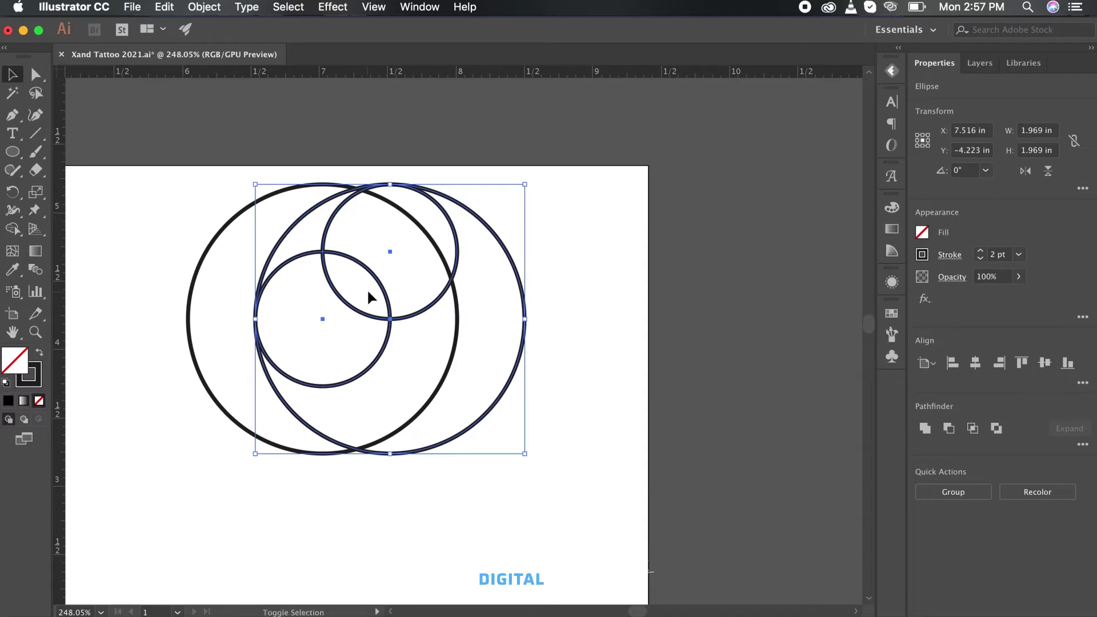
{"action": "key", "text": "shift+m"}
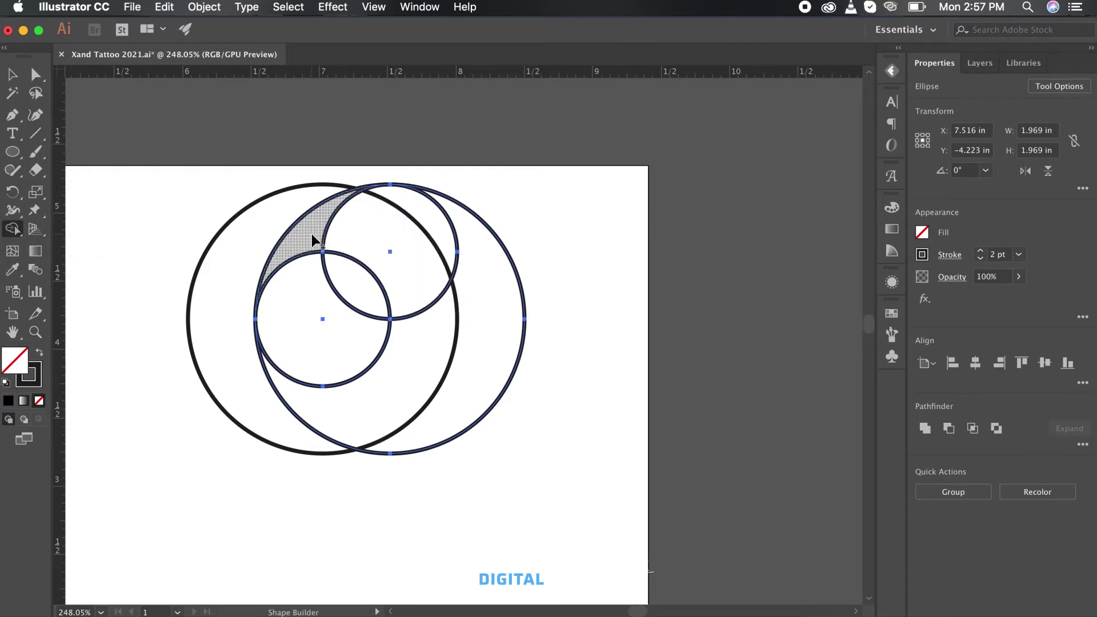
{"action": "mouse_move", "coordinate": [313, 238]}
{"action": "left_mouse_down"}
{"action": "mouse_move", "coordinate": [308, 281]}
{"action": "mouse_move", "coordinate": [345, 289]}
{"action": "left_mouse_up"}
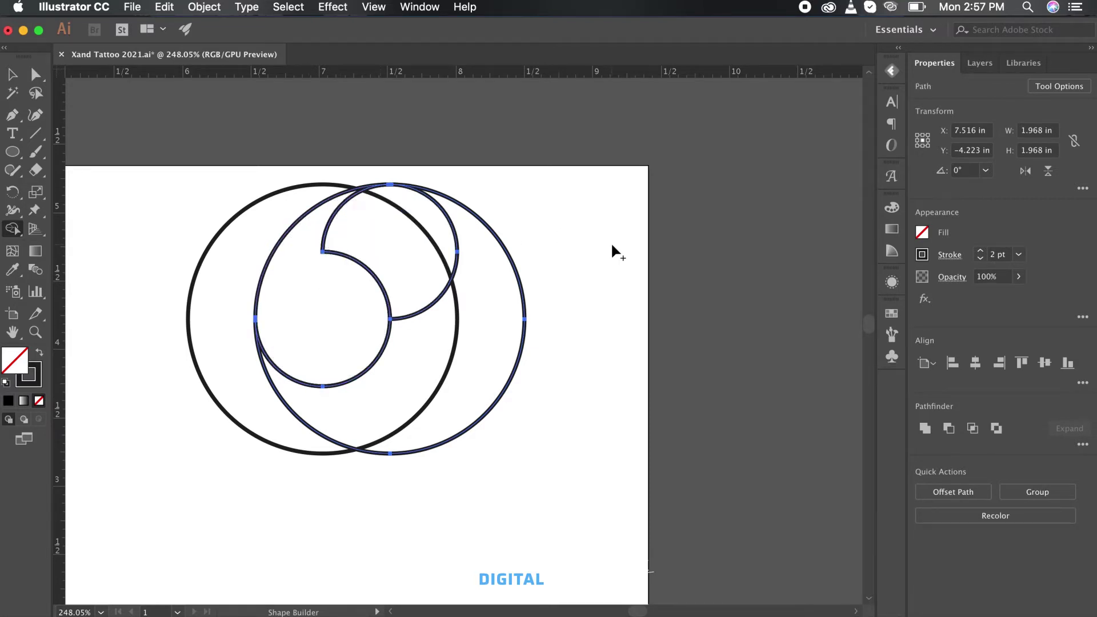
{"action": "key", "text": "v"}
{"action": "left_click", "coordinate": [639, 382]}
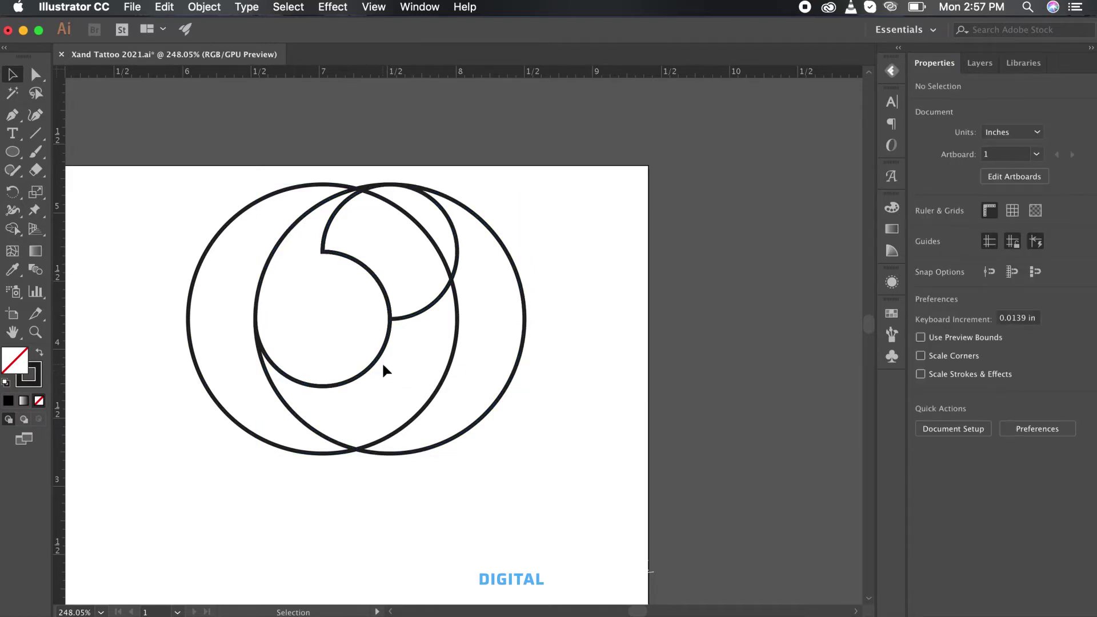
Step: Move the large crescent straight down to Y -2.188 in and the merged comma shape below it to Y -0.181 in
{"action": "scroll", "coordinate": [386, 370], "scroll_direction": "down", "scroll_amount": 5}
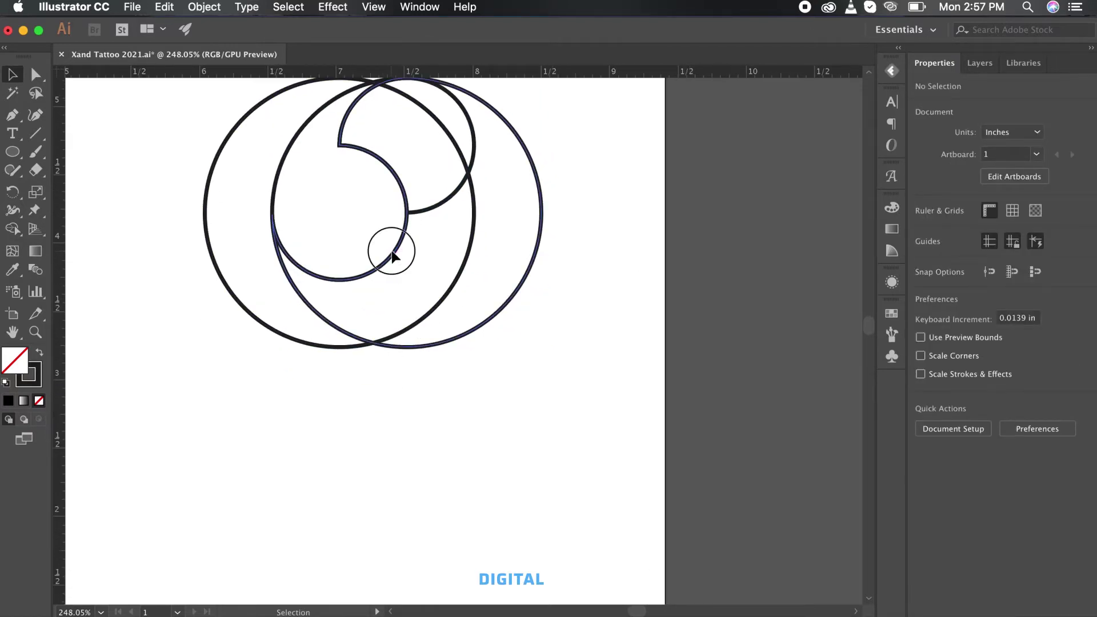
{"action": "left_click_drag", "start_coordinate": [392, 252], "coordinate": [393, 530]}
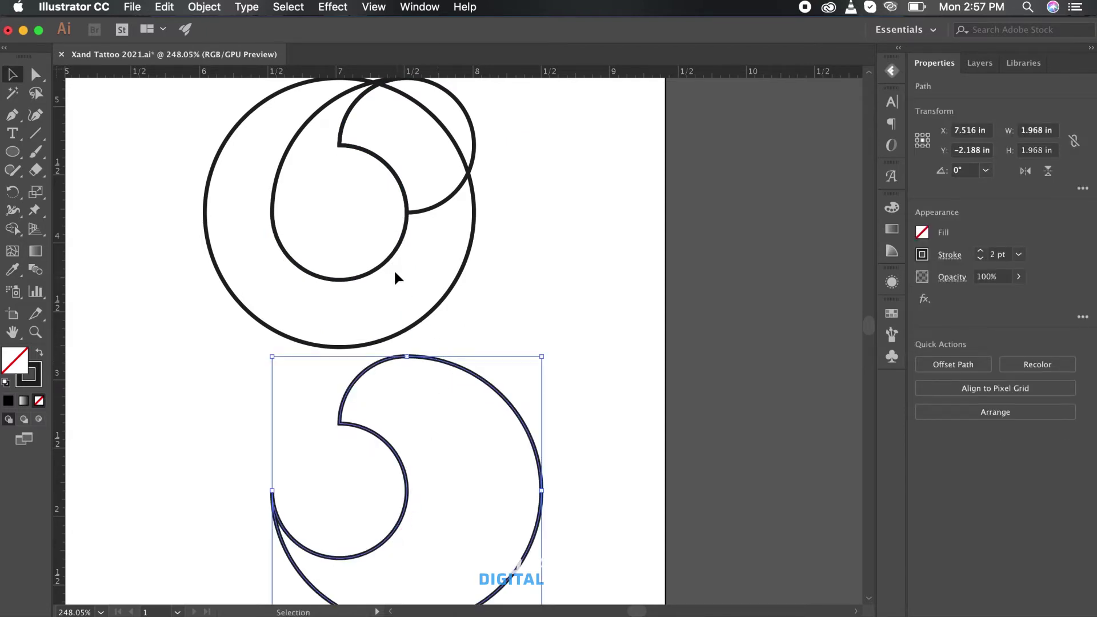
{"action": "scroll", "coordinate": [391, 265], "scroll_direction": "down", "scroll_amount": 2}
{"action": "scroll", "coordinate": [391, 264], "scroll_direction": "down", "scroll_amount": 3}
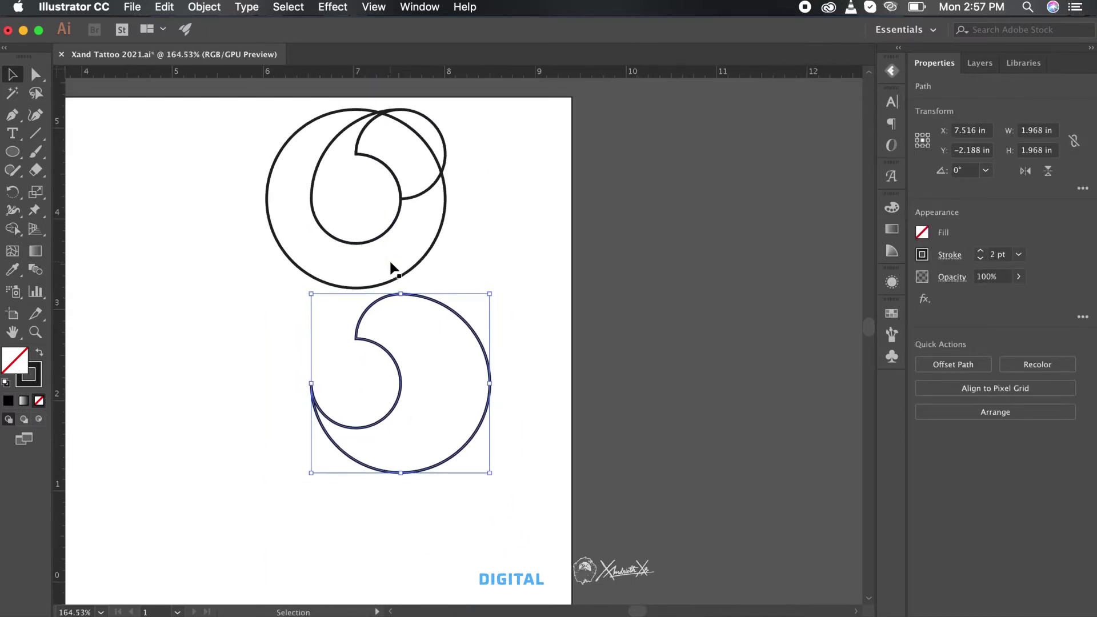
{"action": "scroll", "coordinate": [390, 264], "scroll_direction": "down", "scroll_amount": 4}
{"action": "left_click_drag", "start_coordinate": [361, 157], "coordinate": [363, 494]}
{"action": "left_click", "coordinate": [464, 493]}
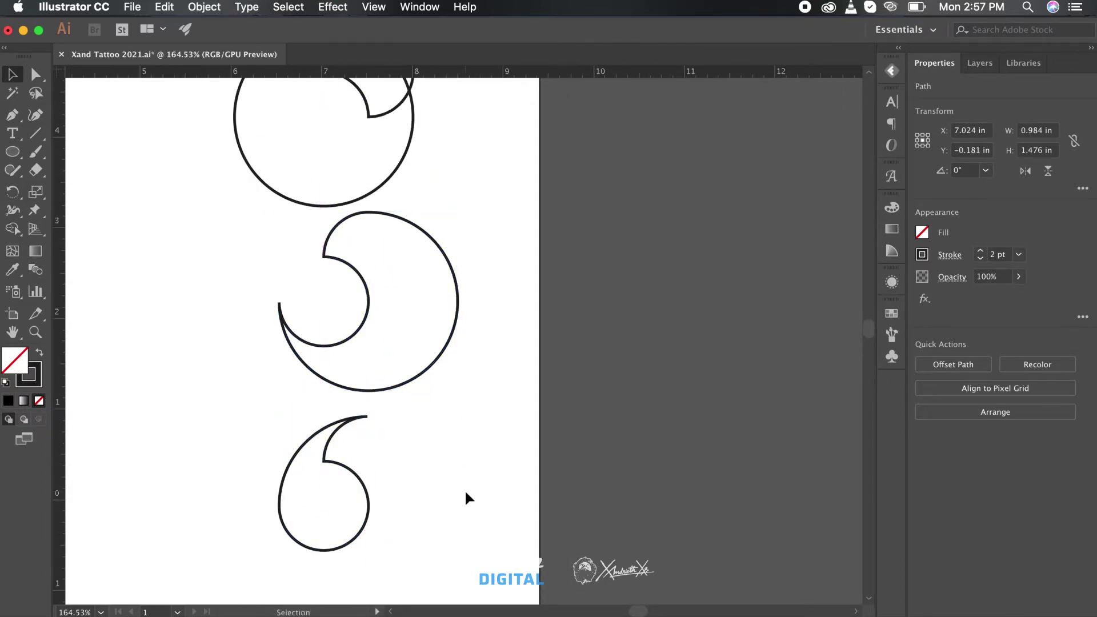
Step: Swap the fill and stroke of the comma shape to make it solid black without an outline
{"action": "scroll", "coordinate": [466, 493], "scroll_direction": "down", "scroll_amount": 1}
{"action": "scroll", "coordinate": [466, 492], "scroll_direction": "left", "scroll_amount": 1}
{"action": "left_click", "coordinate": [392, 472]}
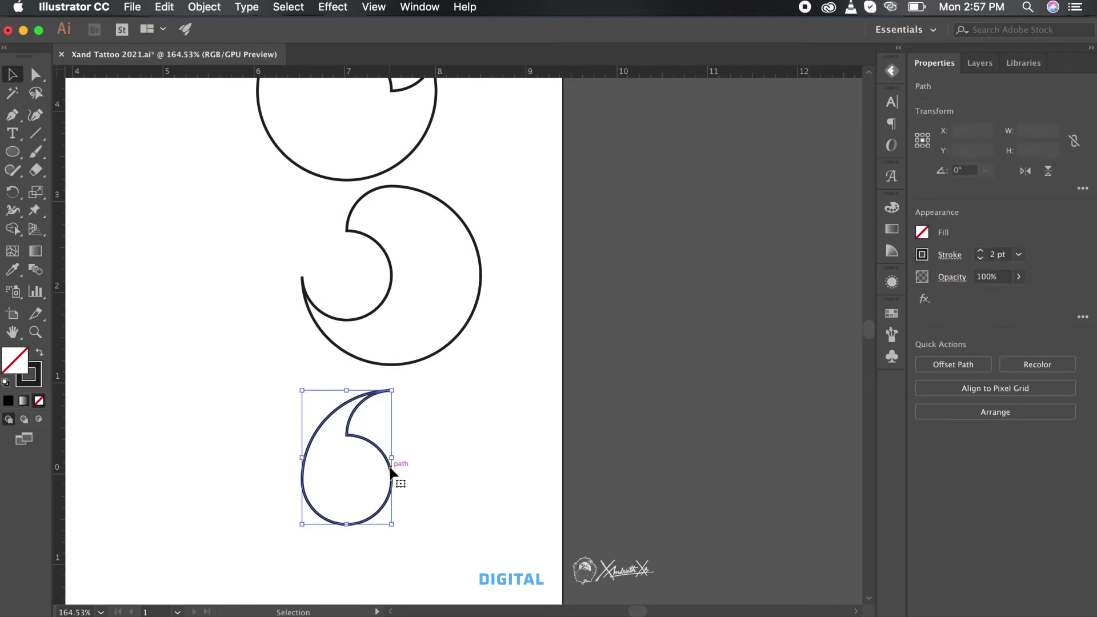
{"action": "key", "text": "shift+x"}
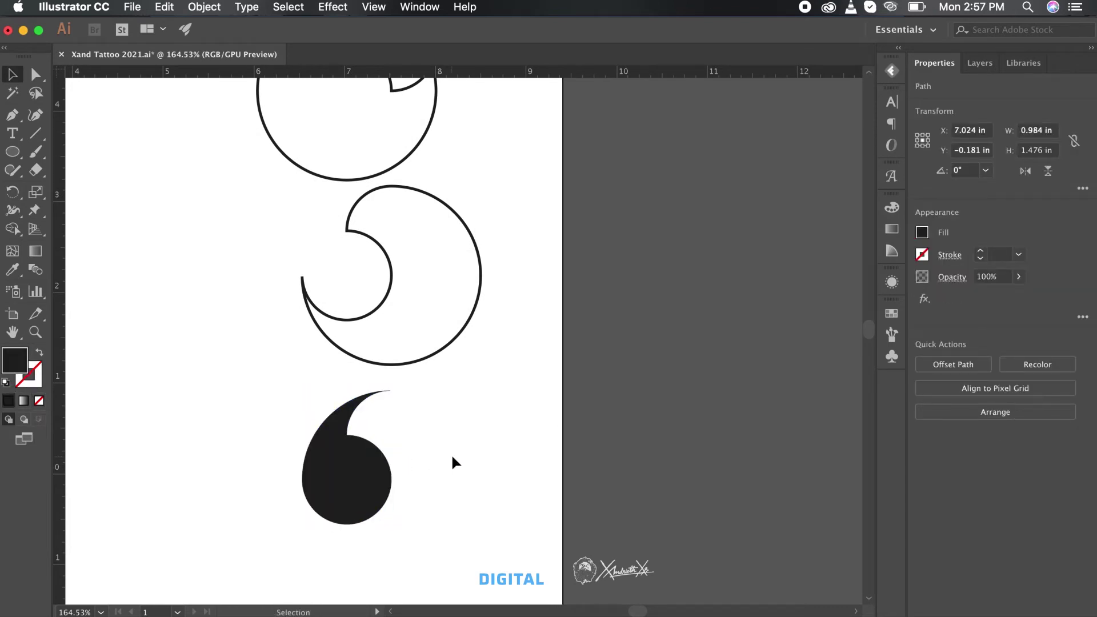
{"action": "left_click", "coordinate": [453, 458]}
{"action": "scroll", "coordinate": [454, 459], "scroll_direction": "left", "scroll_amount": 3}
{"action": "scroll", "coordinate": [453, 459], "scroll_direction": "down", "scroll_amount": 3}
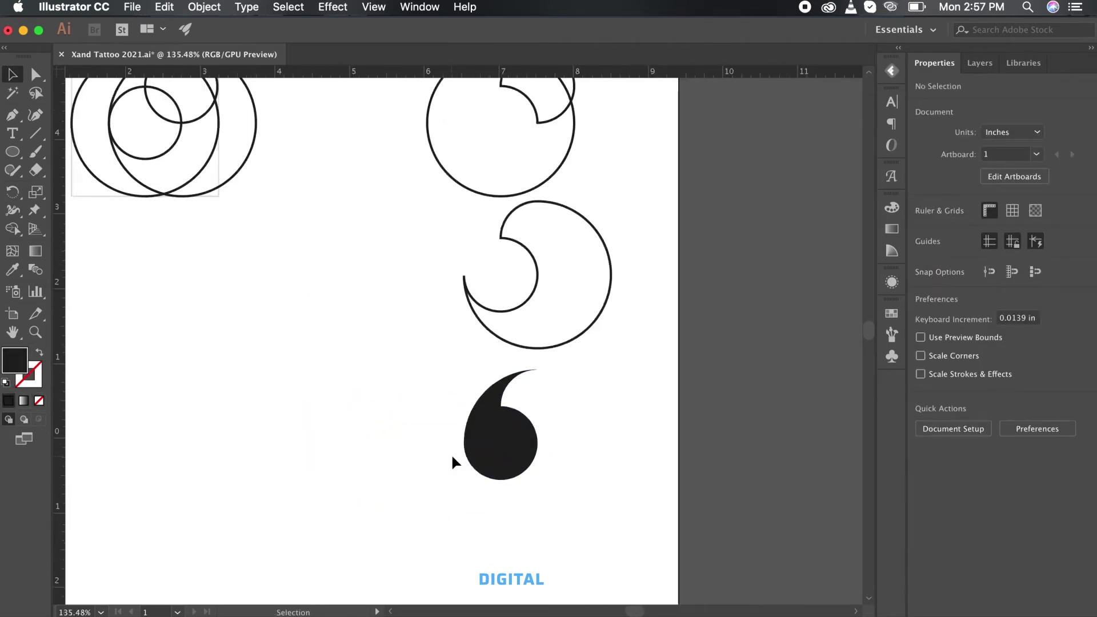
{"action": "left_click", "coordinate": [527, 475]}
{"action": "left_click", "coordinate": [247, 214]}
{"action": "key", "text": "Delete"}
{"action": "left_click_drag", "start_coordinate": [542, 514], "coordinate": [223, 237]}
{"action": "key", "text": "super+z"}
{"action": "key", "text": "super+z"}
{"action": "key", "text": "super+z"}
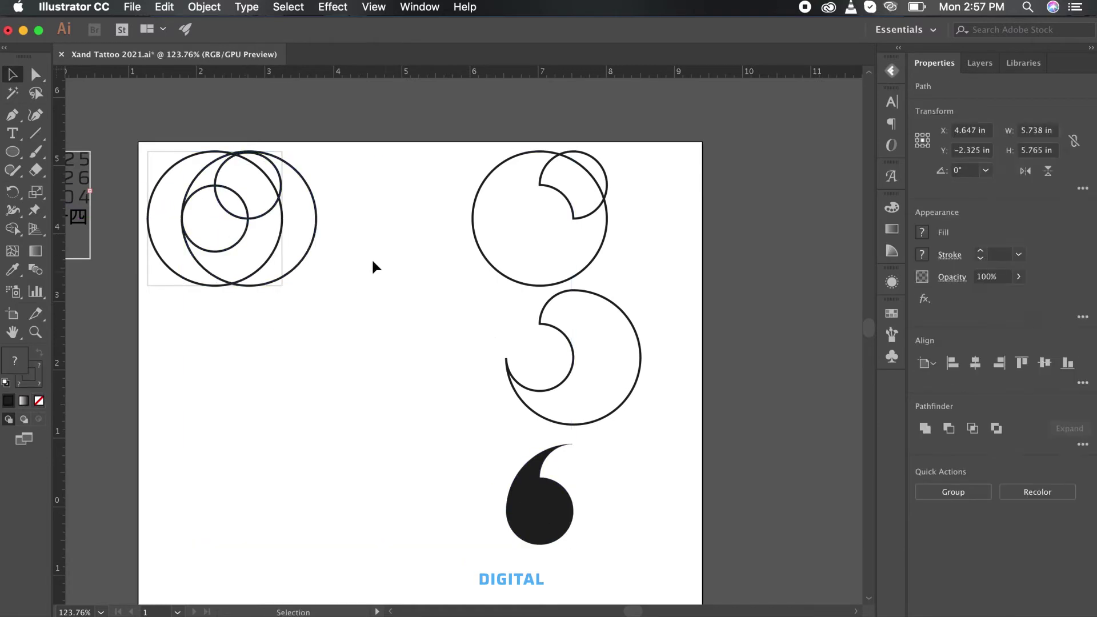
Step: Delete the offset large circle and the offset small circle, and place the solid comma's round body over the remaining inner circle
{"action": "left_click", "coordinate": [316, 229]}
{"action": "key", "text": "Delete"}
{"action": "left_click", "coordinate": [282, 184]}
{"action": "key", "text": "Delete"}
{"action": "left_click_drag", "start_coordinate": [543, 513], "coordinate": [328, 188]}
{"action": "scroll", "coordinate": [328, 187], "scroll_direction": "up", "scroll_amount": 4}
{"action": "left_click_drag", "start_coordinate": [600, 292], "coordinate": [369, 365]}
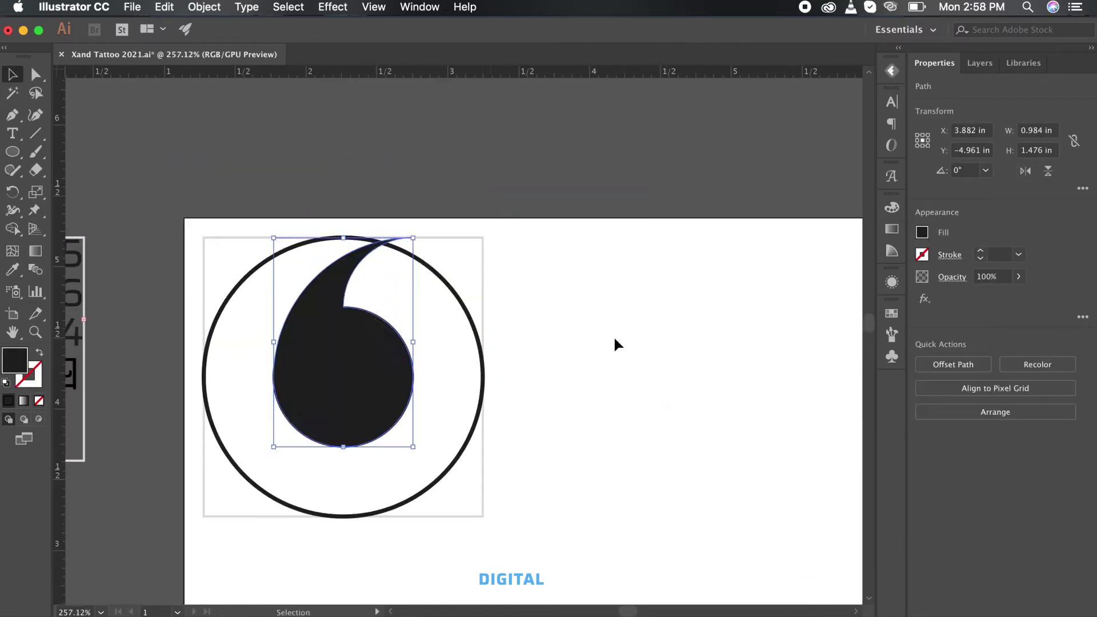
Step: Create a half-size copy of the solid comma to the right of the large circle
{"action": "left_click", "coordinate": [617, 344]}
{"action": "left_click", "coordinate": [368, 403]}
{"action": "left_click_drag", "start_coordinate": [367, 403], "coordinate": [598, 407]}
{"action": "left_click_drag", "start_coordinate": [645, 342], "coordinate": [600, 343]}
{"action": "left_click", "coordinate": [591, 331]}
{"action": "scroll", "coordinate": [600, 355], "scroll_direction": "right", "scroll_amount": 3}
{"action": "scroll", "coordinate": [600, 355], "scroll_direction": "down", "scroll_amount": 1}
{"action": "left_click", "coordinate": [606, 355]}
{"action": "scroll", "coordinate": [606, 356], "scroll_direction": "up", "scroll_amount": 3}
{"action": "scroll", "coordinate": [663, 358], "scroll_direction": "left", "scroll_amount": 3}
Step: Pull the inner circle out from behind the large comma to the right and scale it down to 0.492 in
{"action": "left_click_drag", "start_coordinate": [344, 364], "coordinate": [462, 364]}
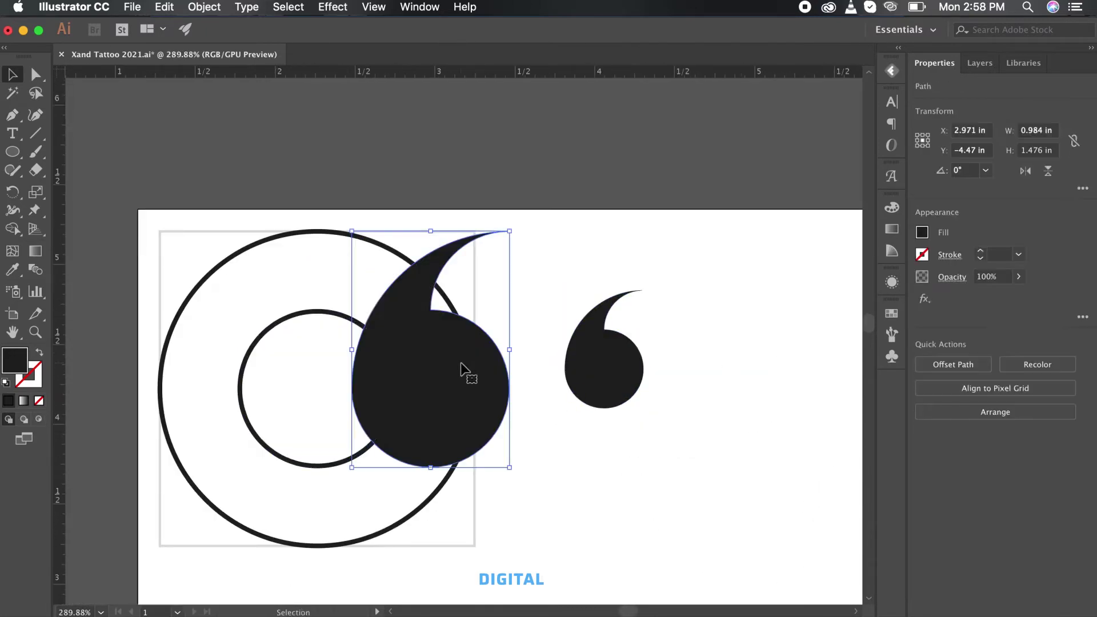
{"action": "left_click", "coordinate": [260, 338]}
{"action": "left_click_drag", "start_coordinate": [260, 337], "coordinate": [683, 337]}
{"action": "left_click_drag", "start_coordinate": [423, 364], "coordinate": [310, 364]}
{"action": "left_click_drag", "start_coordinate": [771, 320], "coordinate": [640, 318]}
{"action": "left_click_drag", "start_coordinate": [681, 466], "coordinate": [643, 428]}
Step: Move the small comma so its round body is centred on the large circle's left edge
{"action": "left_click_drag", "start_coordinate": [636, 417], "coordinate": [193, 417]}
{"action": "scroll", "coordinate": [457, 394], "scroll_direction": "left", "scroll_amount": 2}
{"action": "left_click_drag", "start_coordinate": [715, 392], "coordinate": [715, 427]}
{"action": "scroll", "coordinate": [686, 423], "scroll_direction": "right", "scroll_amount": 3}
{"action": "left_click_drag", "start_coordinate": [584, 382], "coordinate": [160, 365]}
{"action": "left_click", "coordinate": [659, 450]}
{"action": "left_click", "coordinate": [192, 344]}
{"action": "key", "text": "super+z"}
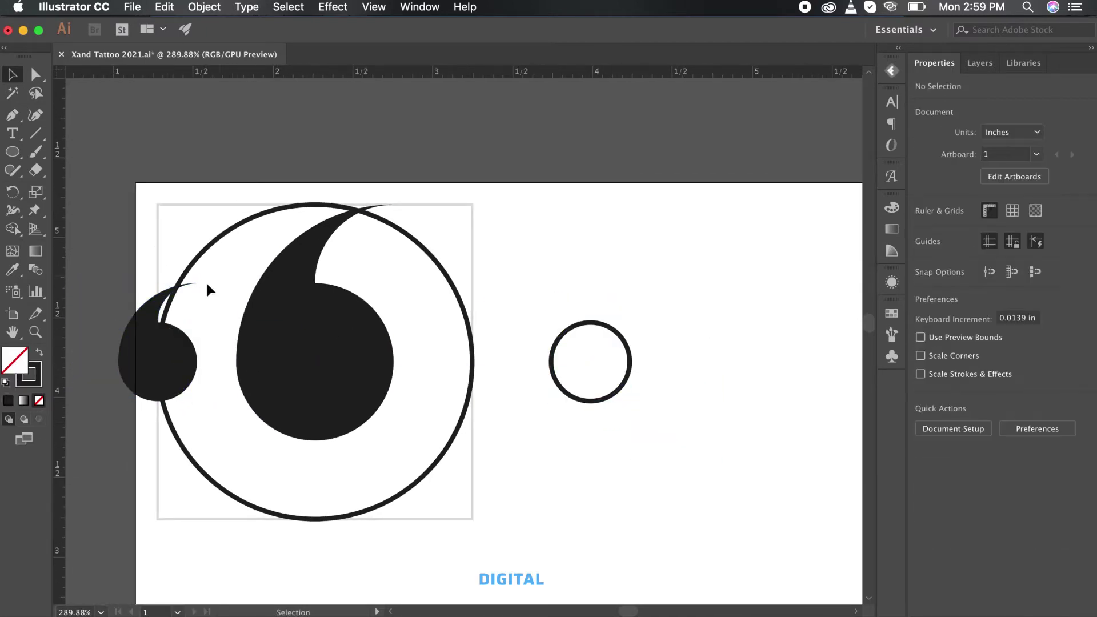
Step: Move the small comma up onto the large circle's upper-left edge and the small circle level with it at X 3.957, Y -4.919 in
{"action": "left_click_drag", "start_coordinate": [174, 351], "coordinate": [177, 210]}
{"action": "key", "text": "super+z"}
{"action": "left_click_drag", "start_coordinate": [627, 343], "coordinate": [194, 185]}
{"action": "left_click_drag", "start_coordinate": [194, 184], "coordinate": [252, 218]}
{"action": "left_click_drag", "start_coordinate": [176, 374], "coordinate": [216, 277]}
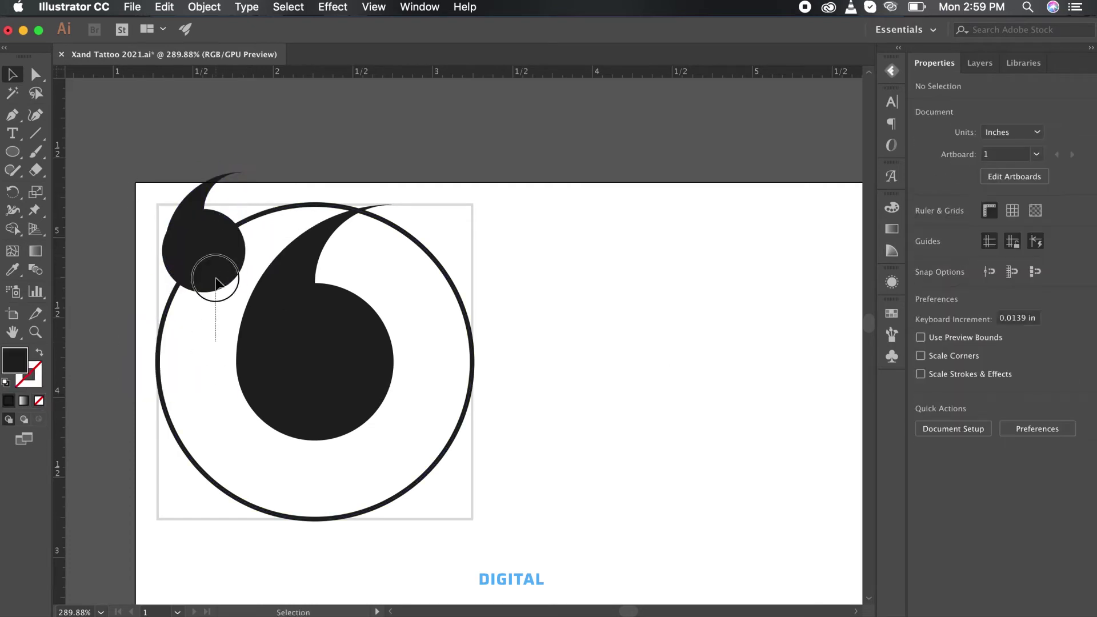
{"action": "left_click", "coordinate": [281, 236]}
{"action": "key", "text": "super+z"}
{"action": "key", "text": "super+z"}
{"action": "key", "text": "super+z"}
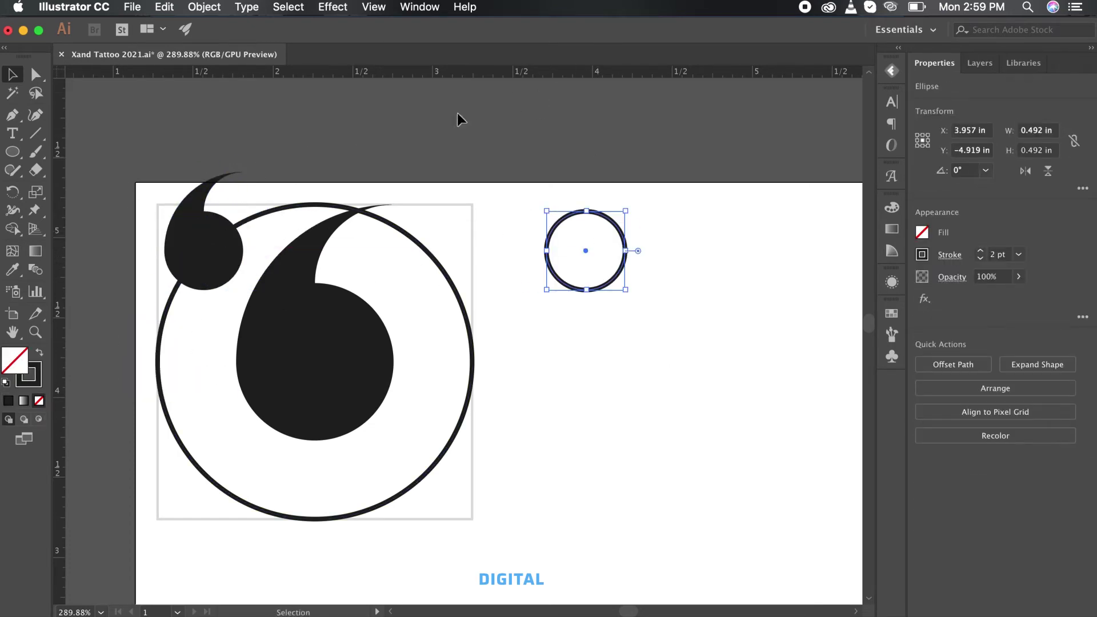
Step: Draw a rectangle about 0.49 by 1.07 in over the large comma's tip, and copy the comma to the right of the large circle
{"action": "left_click", "coordinate": [286, 303]}
{"action": "left_click", "coordinate": [421, 95]}
{"action": "key", "text": "m"}
{"action": "left_click_drag", "start_coordinate": [394, 155], "coordinate": [315, 326]}
{"action": "key", "text": "v"}
{"action": "left_click", "coordinate": [290, 369]}
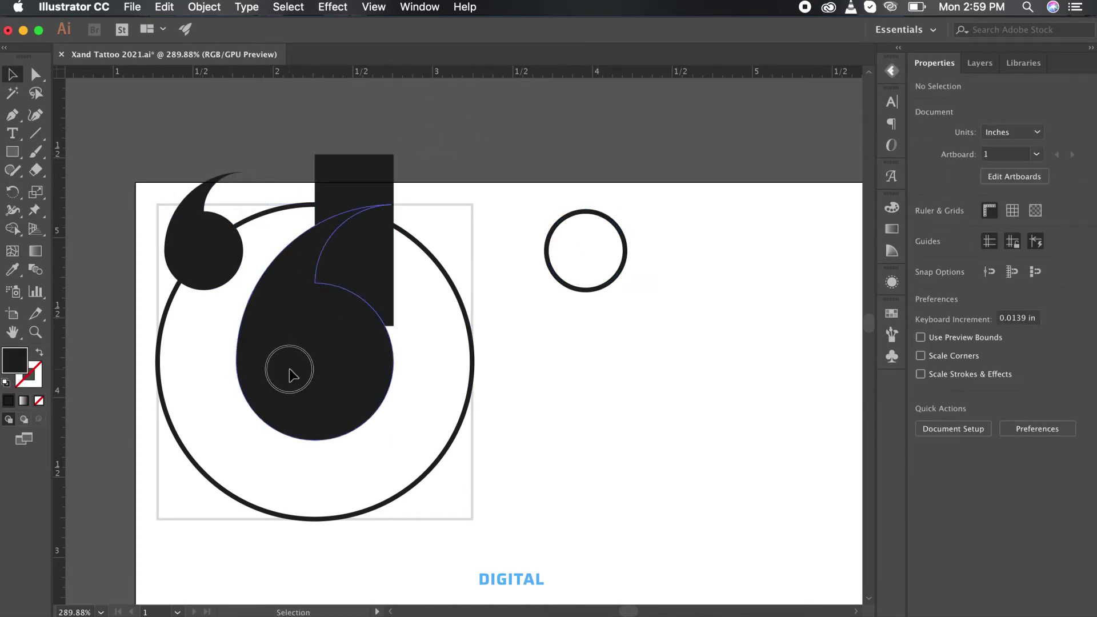
{"action": "left_click_drag", "start_coordinate": [289, 370], "coordinate": [672, 369]}
Step: Narrow the rectangle to its right half and remove it together with the large comma's thin tip using Shape Builder
{"action": "left_click", "coordinate": [389, 235]}
{"action": "left_click_drag", "start_coordinate": [315, 240], "coordinate": [354, 241]}
{"action": "left_click", "coordinate": [326, 246], "text": "shift"}
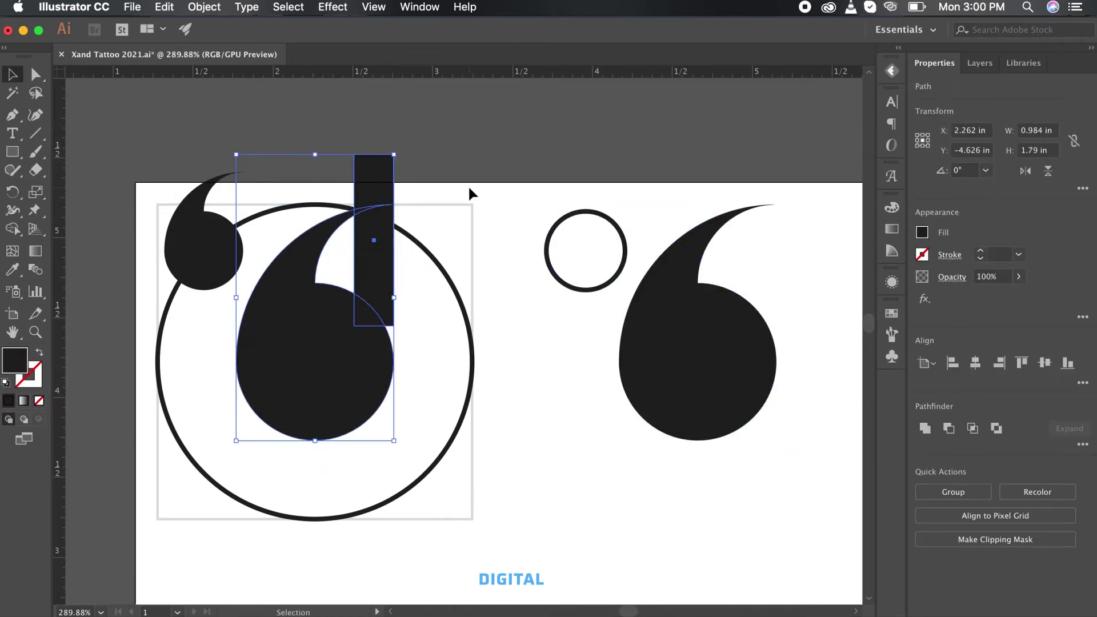
{"action": "key", "text": "shift+m"}
{"action": "left_click_drag", "start_coordinate": [370, 201], "coordinate": [378, 240]}
{"action": "key", "text": "v"}
{"action": "left_click", "coordinate": [451, 259]}
{"action": "left_click", "coordinate": [355, 314]}
{"action": "left_click", "coordinate": [587, 383]}
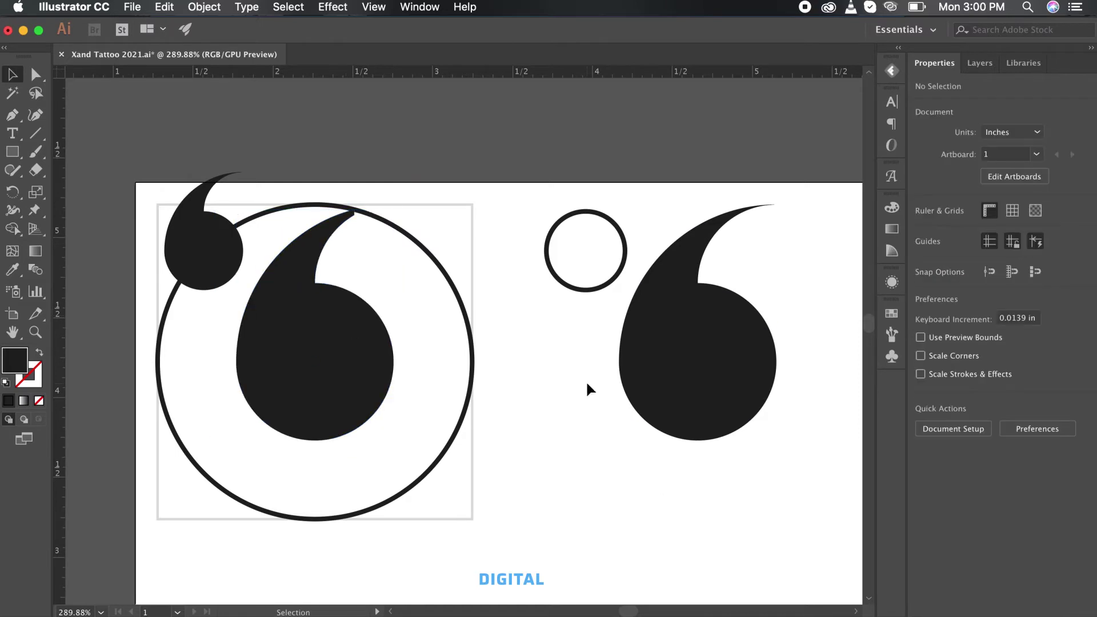
Step: Draw a 0.246 by 0.157 in rectangle at the small comma's tip, halve its width and trim the tip with Shape Builder
{"action": "scroll", "coordinate": [301, 152], "scroll_direction": "up", "scroll_amount": 6}
{"action": "key", "text": "m"}
{"action": "left_click_drag", "start_coordinate": [288, 189], "coordinate": [384, 249]}
{"action": "key", "text": "v"}
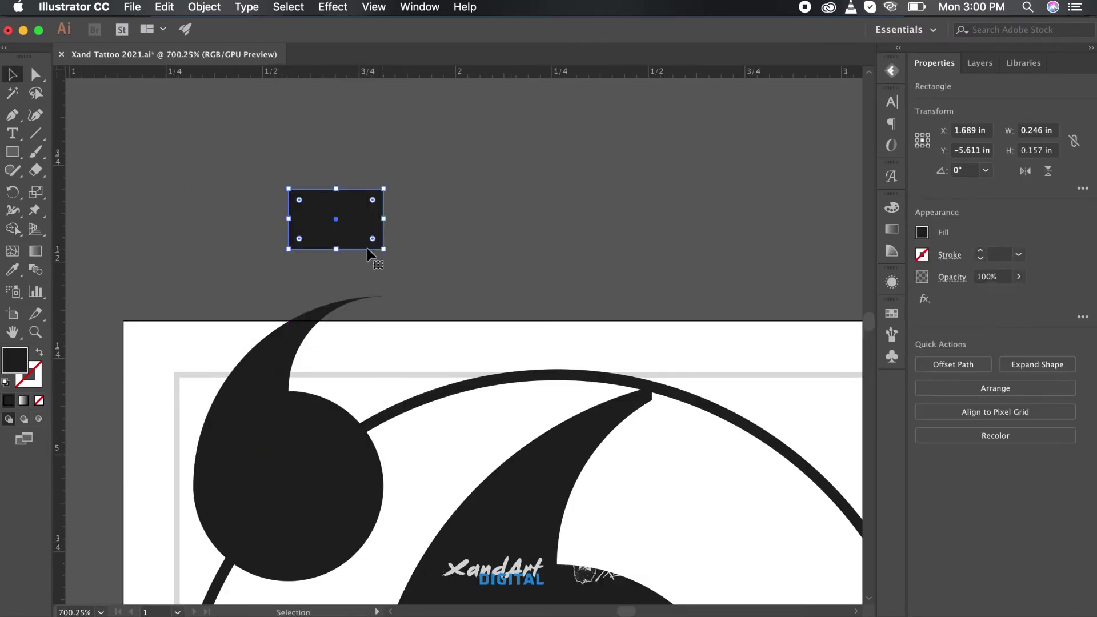
{"action": "left_click_drag", "start_coordinate": [288, 219], "coordinate": [375, 275]}
{"action": "left_click", "coordinate": [295, 338], "text": "shift"}
{"action": "key", "text": "shift+m"}
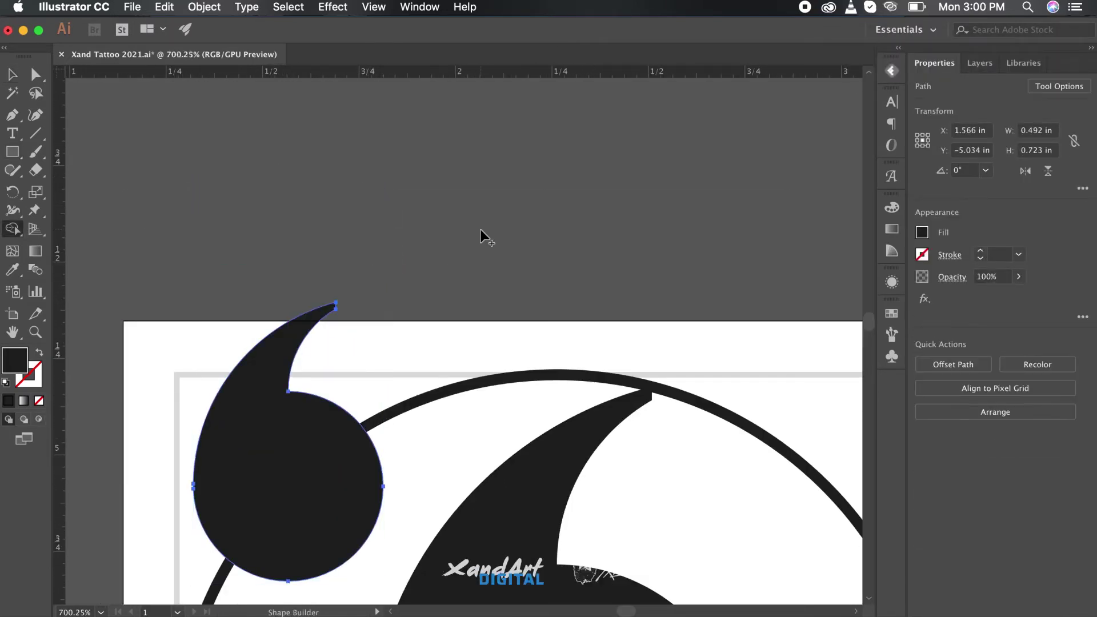
{"action": "key", "text": "v"}
{"action": "left_click", "coordinate": [481, 231]}
Step: Place an enlarged copy of the small circle over the large comma's round body to match it
{"action": "scroll", "coordinate": [482, 232], "scroll_direction": "down", "scroll_amount": 8}
{"action": "scroll", "coordinate": [752, 255], "scroll_direction": "left", "scroll_amount": 1}
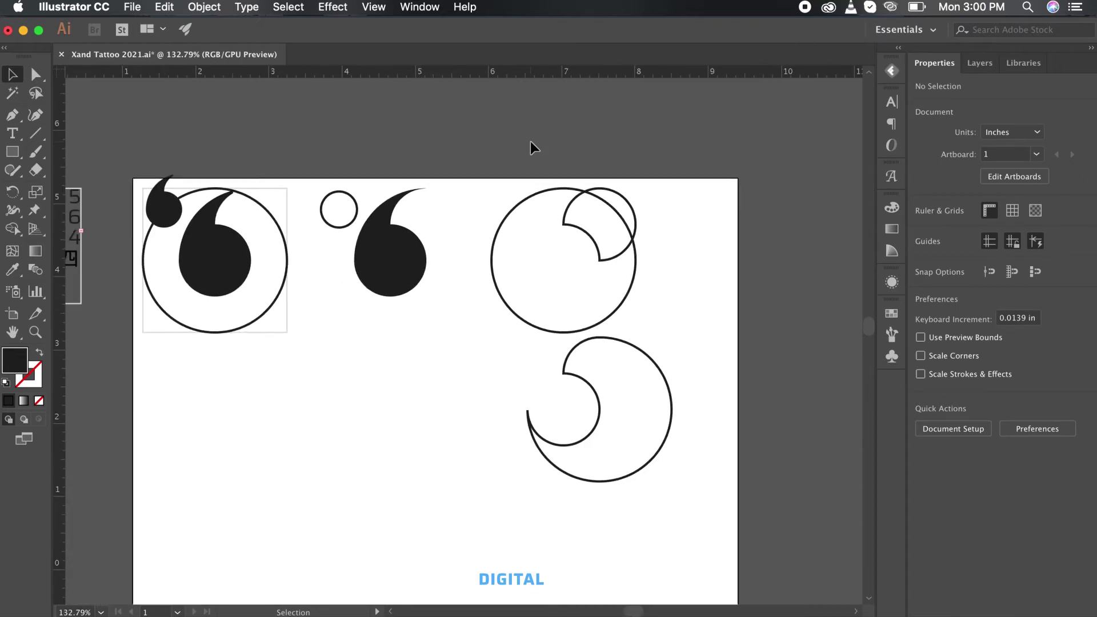
{"action": "scroll", "coordinate": [531, 147], "scroll_direction": "up", "scroll_amount": 4}
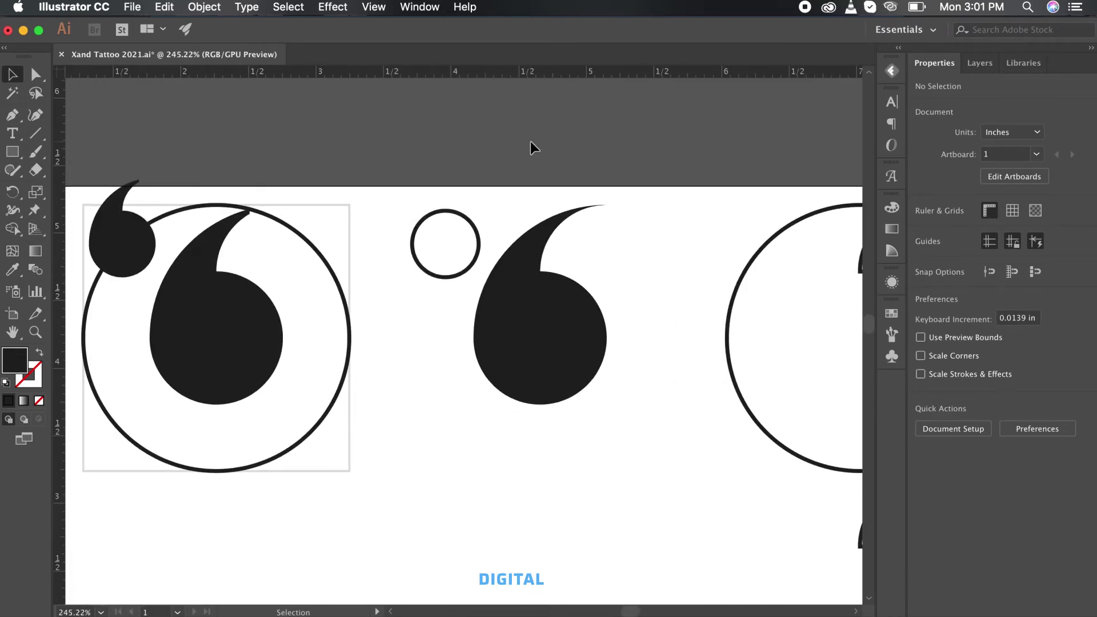
{"action": "scroll", "coordinate": [530, 147], "scroll_direction": "left", "scroll_amount": 2}
{"action": "left_click_drag", "start_coordinate": [485, 262], "coordinate": [343, 300]}
{"action": "left_click", "coordinate": [365, 280]}
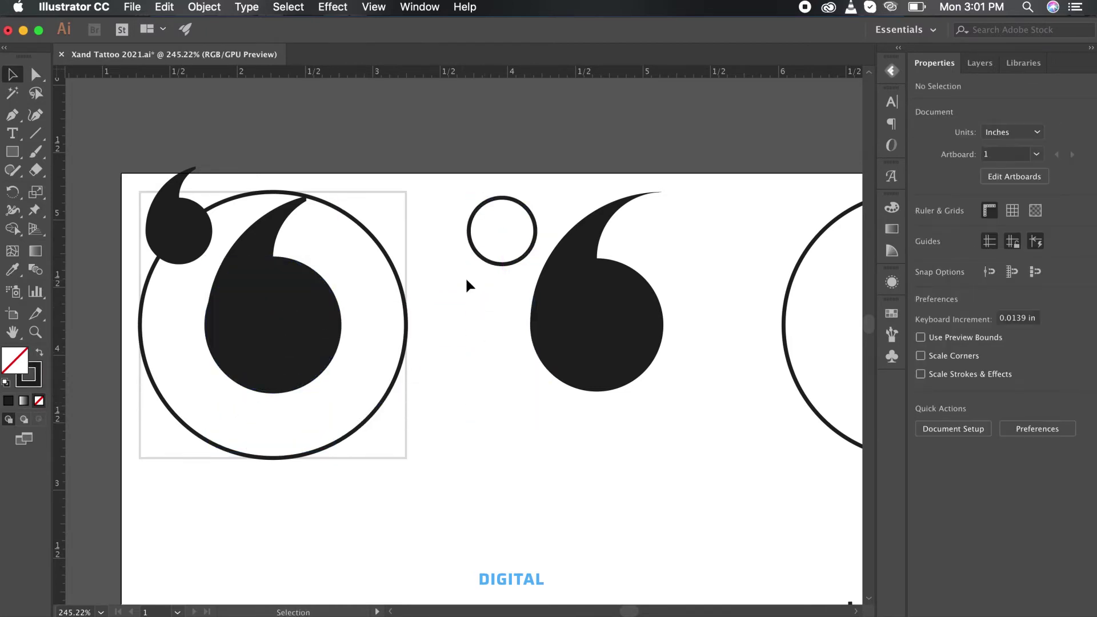
Step: Move the small circle left onto the upper-right edge of the large circle, beside the large comma's tip
{"action": "left_click_drag", "start_coordinate": [481, 262], "coordinate": [319, 262]}
{"action": "key", "text": "super+z"}
{"action": "left_click", "coordinate": [309, 292]}
{"action": "left_click_drag", "start_coordinate": [341, 295], "coordinate": [307, 294]}
{"action": "left_click", "coordinate": [466, 307]}
{"action": "key", "text": "super+z"}
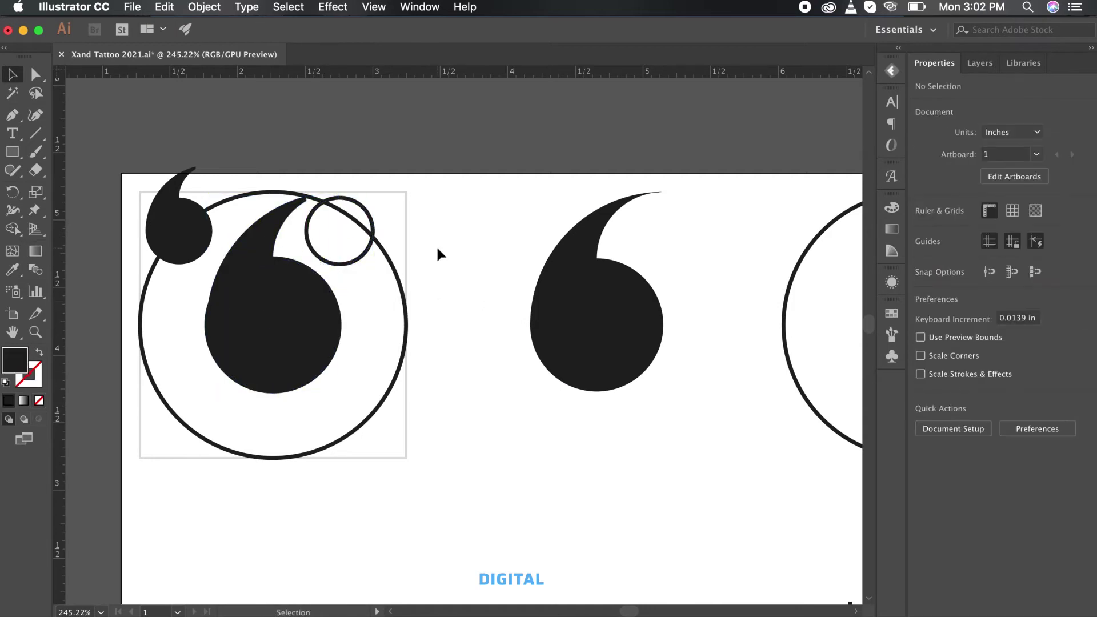
Step: Scale the small comma down proportionally to 0.369 by 0.542 in
{"action": "left_click", "coordinate": [179, 226]}
{"action": "left_click_drag", "start_coordinate": [213, 214], "coordinate": [196, 150]}
{"action": "left_click", "coordinate": [196, 174]}
{"action": "scroll", "coordinate": [196, 174], "scroll_direction": "up", "scroll_amount": 5}
{"action": "left_click_drag", "start_coordinate": [363, 469], "coordinate": [388, 468]}
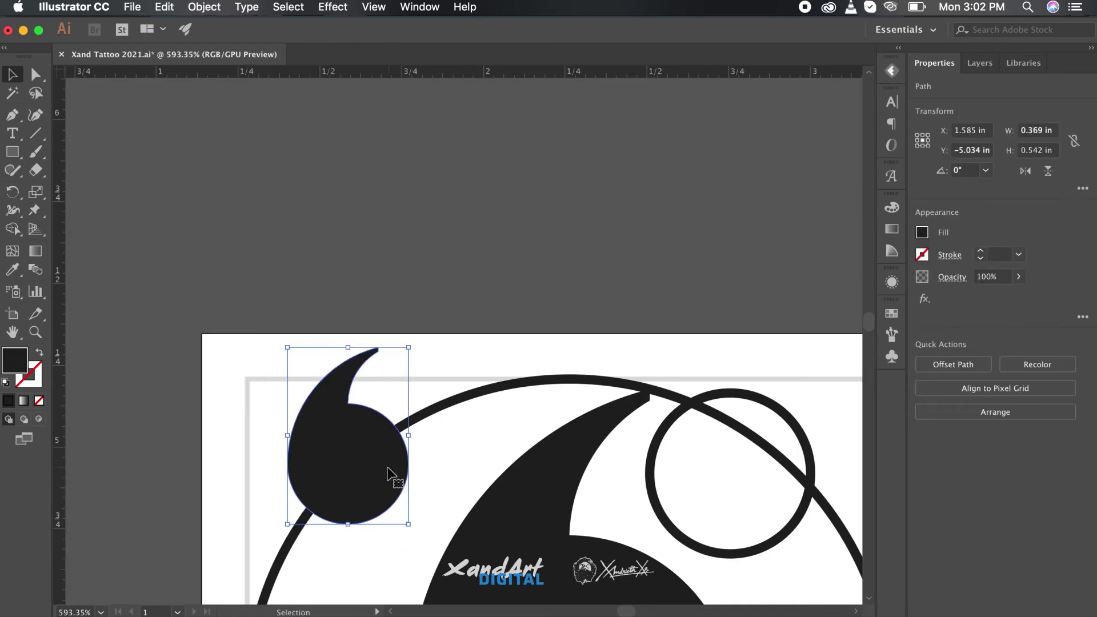
{"action": "key", "text": "super+z"}
Step: Place a copy of the 0.492 in circle over the small comma and shrink it to match the comma's round body
{"action": "left_click_drag", "start_coordinate": [790, 419], "coordinate": [401, 424]}
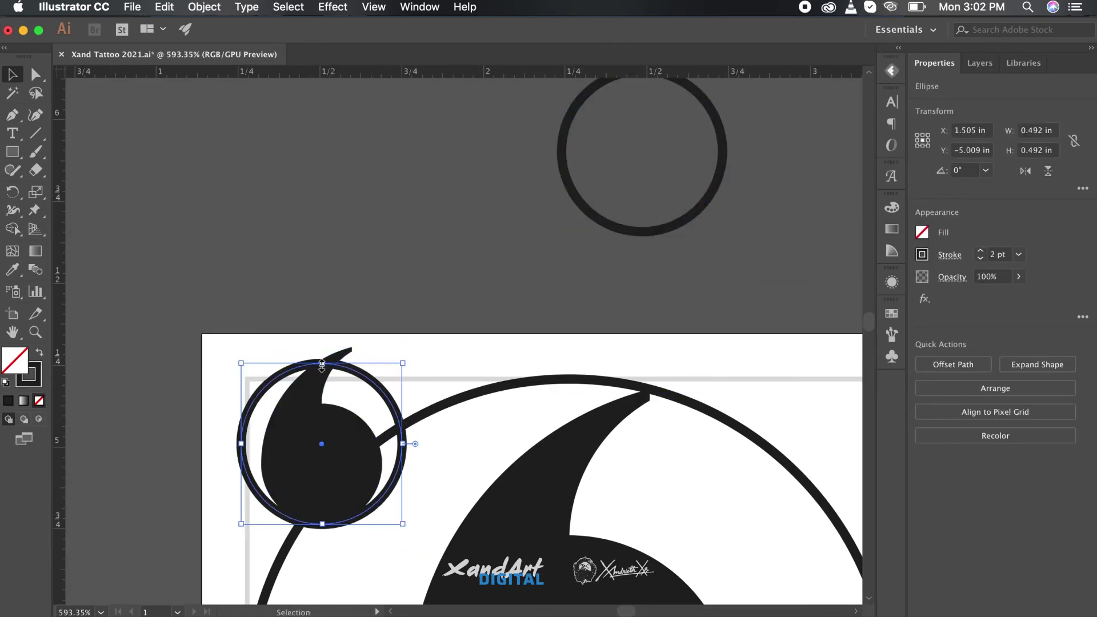
{"action": "left_click_drag", "start_coordinate": [322, 364], "coordinate": [322, 404], "text": "shift"}
{"action": "scroll", "coordinate": [404, 479], "scroll_direction": "up", "scroll_amount": 4}
{"action": "left_click", "coordinate": [388, 454]}
Step: Swap fill and stroke on both commas in the large circle, and move the fitted small circle up above the artboard
{"action": "left_click", "coordinate": [303, 308]}
{"action": "key", "text": "shift+x"}
{"action": "left_click", "coordinate": [400, 279]}
{"action": "mouse_move", "coordinate": [254, 374]}
{"action": "left_mouse_down", "text": "shift"}
{"action": "mouse_move", "coordinate": [277, 375]}
{"action": "mouse_move", "coordinate": [282, 403]}
{"action": "mouse_move", "coordinate": [301, 147]}
{"action": "left_mouse_up", "text": "shift"}
{"action": "scroll", "coordinate": [301, 147], "scroll_direction": "down", "scroll_amount": 5}
{"action": "left_click", "coordinate": [392, 385]}
{"action": "key", "text": "shift+x"}
{"action": "left_click", "coordinate": [693, 247]}
Step: Apply the large circle's 2 pt black stroke to both comma outlines using the Eyedropper
{"action": "scroll", "coordinate": [693, 247], "scroll_direction": "down", "scroll_amount": 2}
{"action": "left_click_drag", "start_coordinate": [507, 248], "coordinate": [388, 269]}
{"action": "key", "text": "i"}
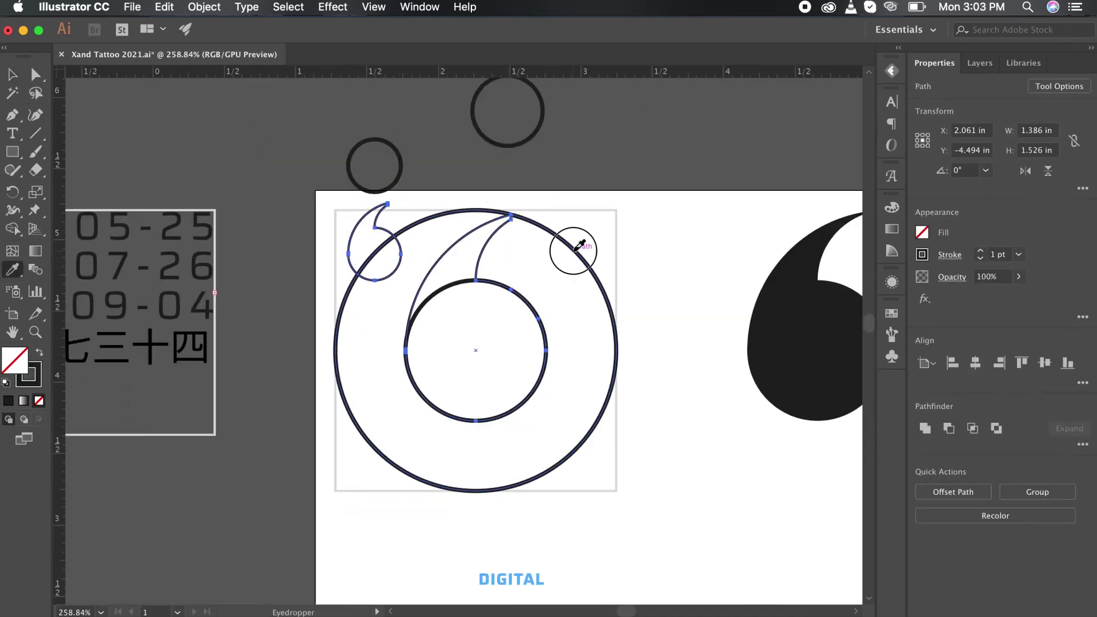
{"action": "left_click", "coordinate": [574, 250]}
{"action": "key", "text": "v"}
{"action": "left_click", "coordinate": [600, 264]}
{"action": "scroll", "coordinate": [600, 264], "scroll_direction": "right", "scroll_amount": 3}
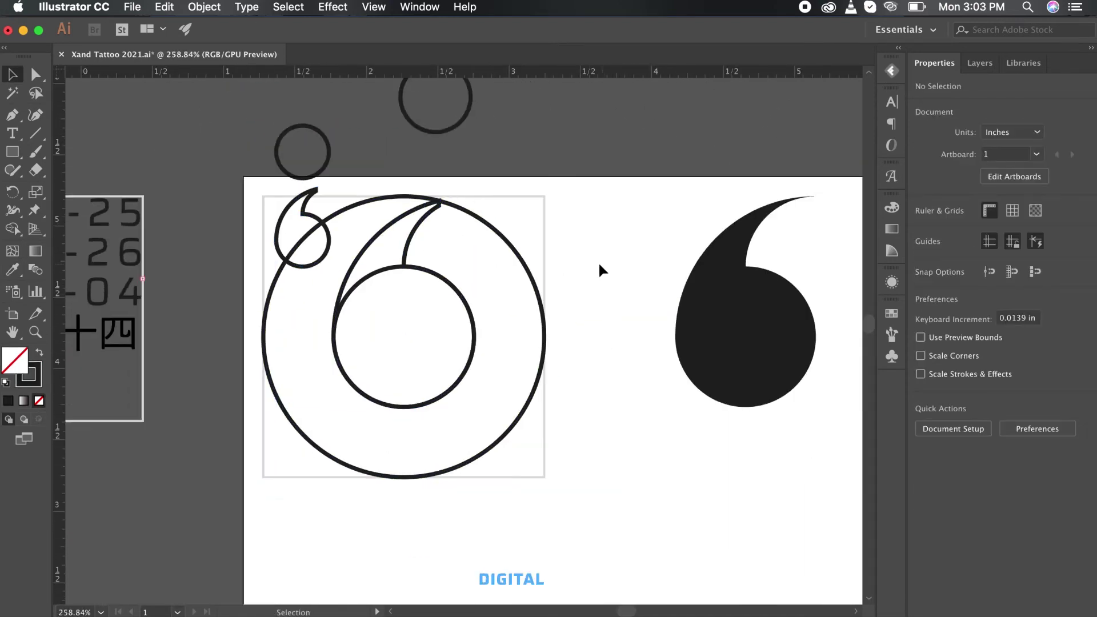
Step: Shrink the large circle slightly inside its square frame and shift the small comma inward onto the circle's edge
{"action": "left_click", "coordinate": [329, 211]}
{"action": "left_click_drag", "start_coordinate": [404, 195], "coordinate": [577, 199]}
{"action": "scroll", "coordinate": [558, 280], "scroll_direction": "right", "scroll_amount": 3}
{"action": "left_click", "coordinate": [557, 277]}
{"action": "scroll", "coordinate": [557, 275], "scroll_direction": "up", "scroll_amount": 2}
{"action": "left_click_drag", "start_coordinate": [365, 186], "coordinate": [365, 186]}
{"action": "left_click", "coordinate": [507, 246]}
{"action": "left_click", "coordinate": [182, 205]}
{"action": "left_click", "coordinate": [516, 246]}
{"action": "scroll", "coordinate": [516, 246], "scroll_direction": "down", "scroll_amount": 3}
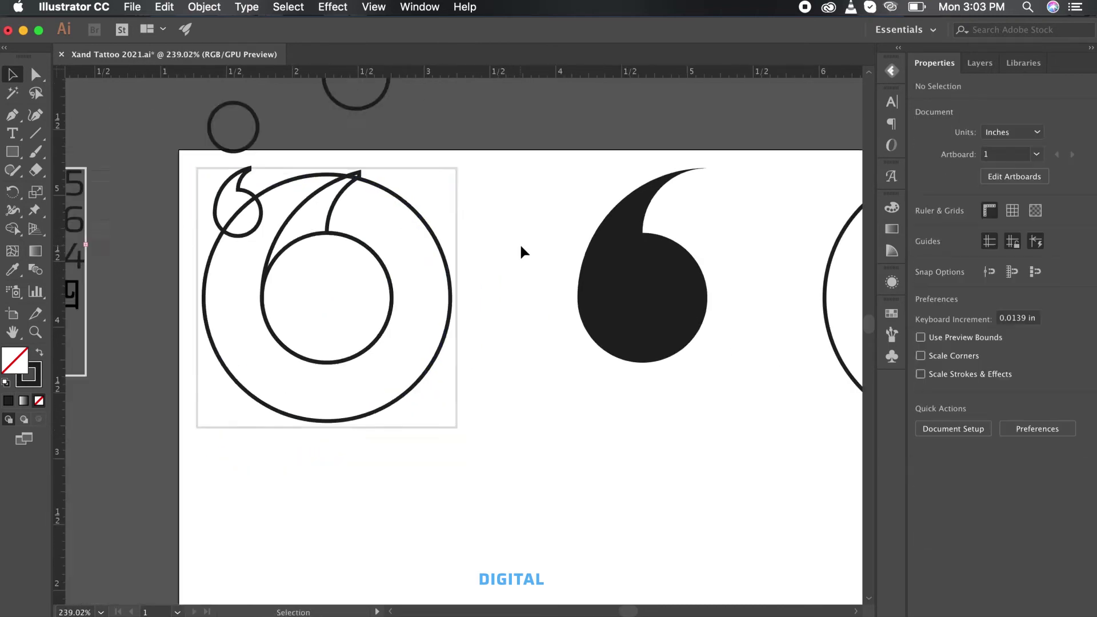